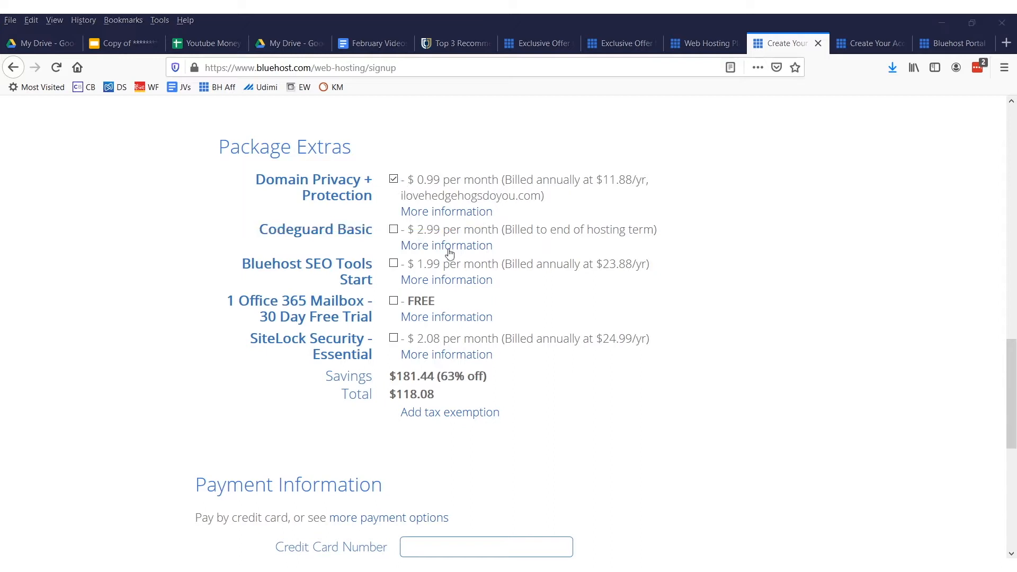
Agree to the Terms of Service, Cancellation Policy and Privacy Policy at the end of the hosting sign-up form
{"action": "scroll", "coordinate": [482, 269], "scroll_direction": "down", "scroll_amount": 5}
{"action": "mouse_move", "coordinate": [157, 123]}
{"action": "left_mouse_down"}
{"action": "mouse_move", "coordinate": [166, 277]}
{"action": "mouse_move", "coordinate": [709, 380]}
{"action": "mouse_move", "coordinate": [538, 162]}
{"action": "mouse_move", "coordinate": [2, 84]}
{"action": "left_mouse_up"}
{"action": "left_click", "coordinate": [119, 180]}
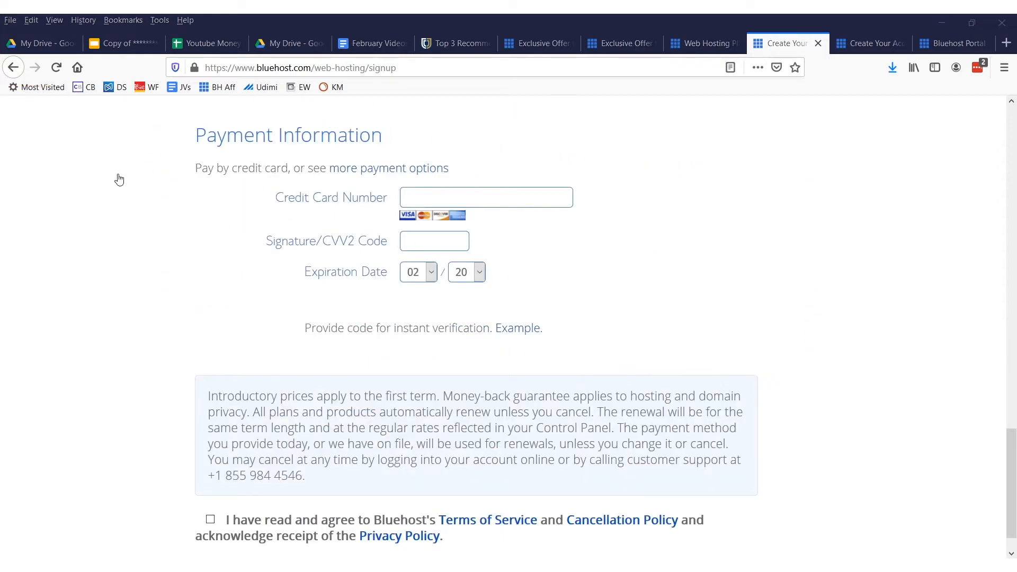
{"action": "scroll", "coordinate": [293, 231], "scroll_direction": "down", "scroll_amount": 1}
{"action": "left_click", "coordinate": [211, 479]}
{"action": "left_click_drag", "start_coordinate": [217, 465], "coordinate": [214, 454]}
{"action": "left_click_drag", "start_coordinate": [125, 466], "coordinate": [160, 523]}
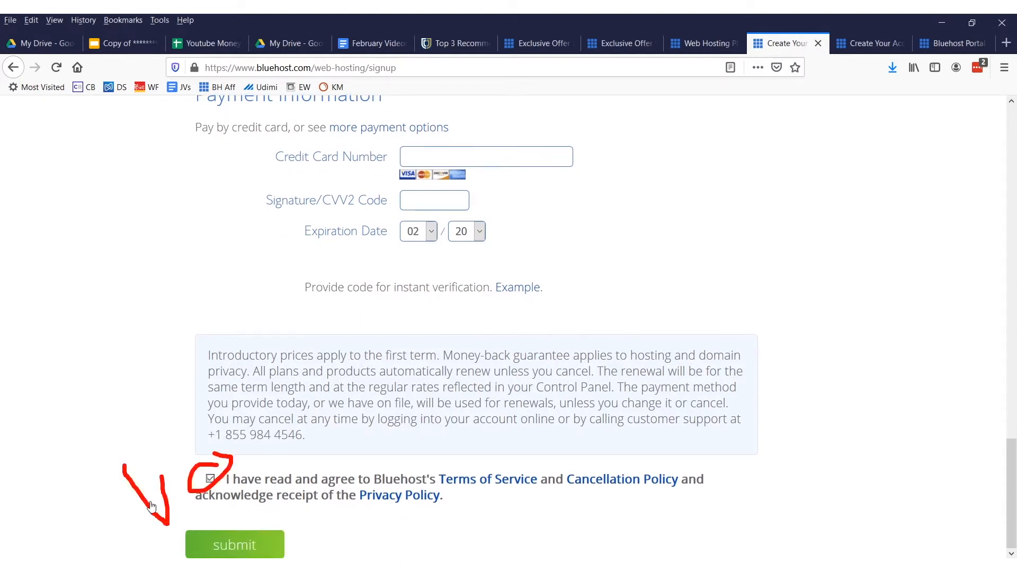
{"action": "left_click_drag", "start_coordinate": [161, 476], "coordinate": [171, 526]}
{"action": "mouse_move", "coordinate": [132, 466]}
{"action": "left_mouse_down"}
{"action": "mouse_move", "coordinate": [135, 535]}
{"action": "mouse_move", "coordinate": [254, 535]}
{"action": "left_mouse_up"}
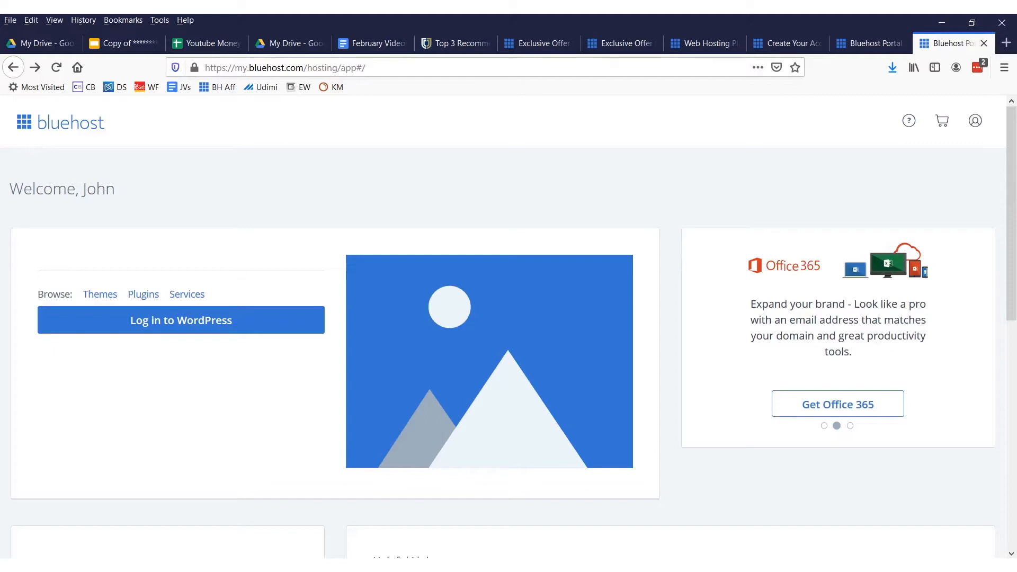
Open the My Sites page from the WordPress section of the portal's helpful links
{"action": "mouse_move", "coordinate": [256, 178]}
{"action": "left_mouse_down"}
{"action": "mouse_move", "coordinate": [76, 140]}
{"action": "mouse_move", "coordinate": [16, 343]}
{"action": "left_mouse_up"}
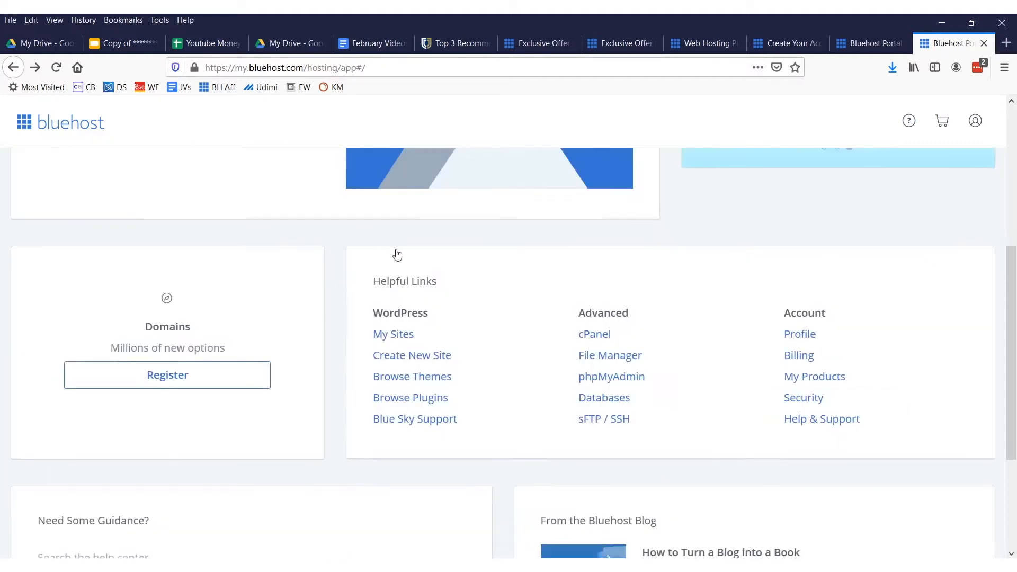
{"action": "scroll", "coordinate": [418, 251], "scroll_direction": "up", "scroll_amount": 5}
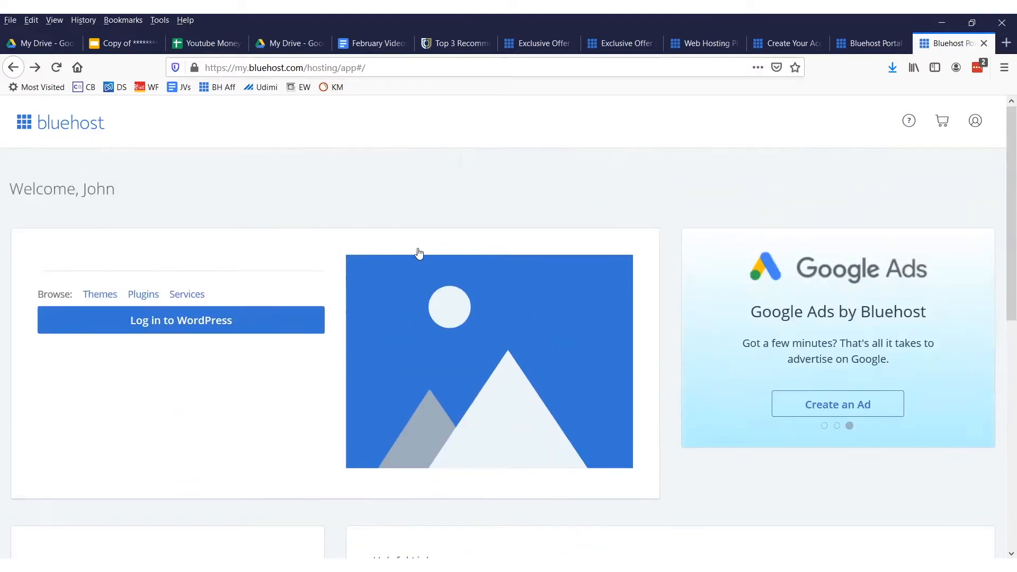
{"action": "scroll", "coordinate": [419, 252], "scroll_direction": "down", "scroll_amount": 10}
{"action": "scroll", "coordinate": [419, 222], "scroll_direction": "up", "scroll_amount": 2}
{"action": "left_click_drag", "start_coordinate": [426, 254], "coordinate": [357, 281]}
{"action": "key", "text": "Escape"}
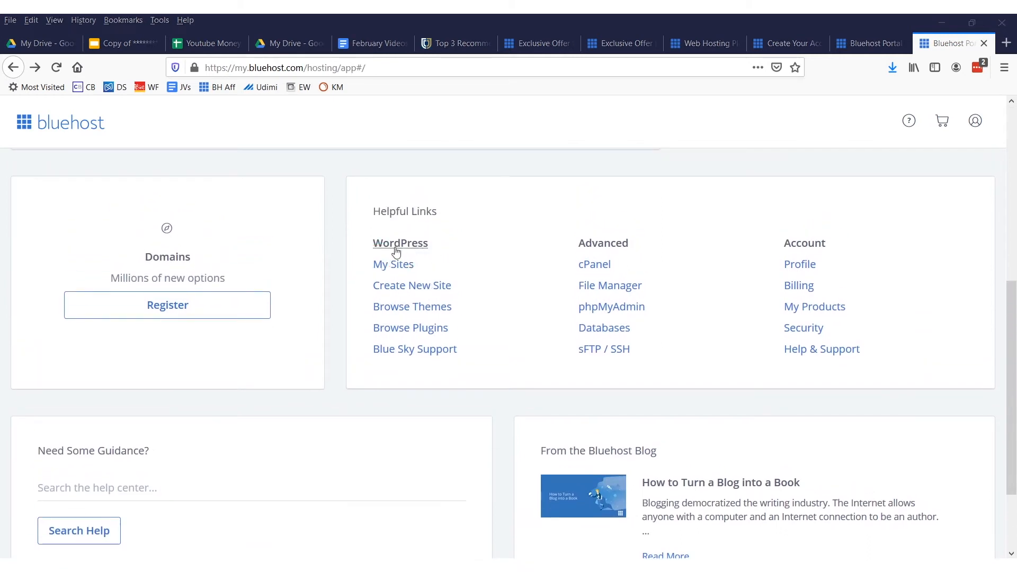
{"action": "left_click", "coordinate": [375, 264]}
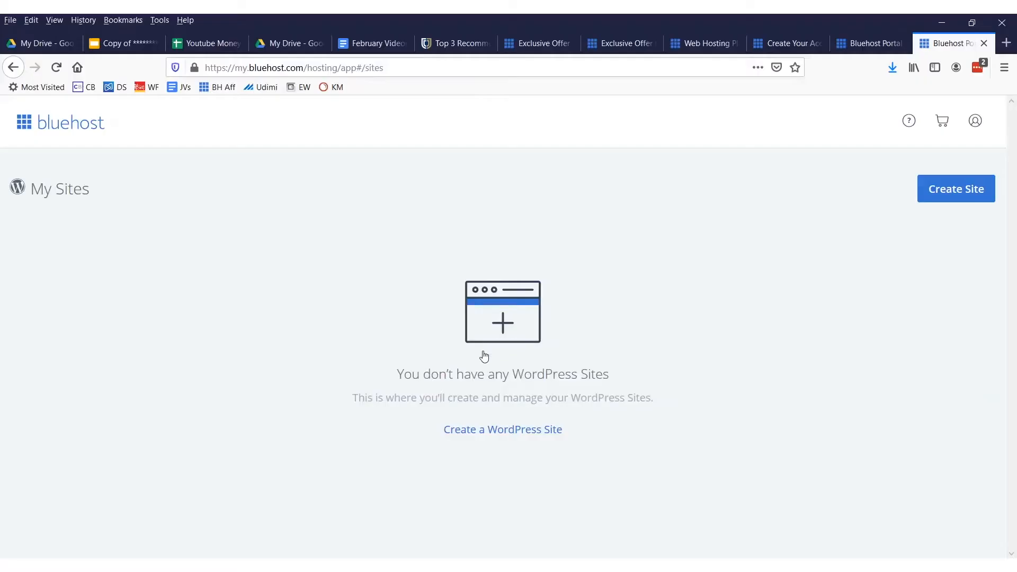
Start creating a new site from the My Sites page
{"action": "triple_click", "coordinate": [604, 364]}
{"action": "mouse_move", "coordinate": [905, 159]}
{"action": "left_mouse_down"}
{"action": "mouse_move", "coordinate": [1012, 217]}
{"action": "mouse_move", "coordinate": [970, 153]}
{"action": "mouse_move", "coordinate": [898, 150]}
{"action": "left_mouse_up"}
{"action": "mouse_move", "coordinate": [118, 255]}
{"action": "left_mouse_down"}
{"action": "mouse_move", "coordinate": [302, 200]}
{"action": "mouse_move", "coordinate": [866, 164]}
{"action": "mouse_move", "coordinate": [903, 204]}
{"action": "mouse_move", "coordinate": [853, 249]}
{"action": "left_mouse_up"}
{"action": "mouse_move", "coordinate": [878, 500]}
{"action": "left_mouse_down"}
{"action": "mouse_move", "coordinate": [962, 249]}
{"action": "mouse_move", "coordinate": [990, 280]}
{"action": "mouse_move", "coordinate": [947, 254]}
{"action": "mouse_move", "coordinate": [928, 269]}
{"action": "left_mouse_up"}
{"action": "key", "text": "Escape"}
{"action": "left_click", "coordinate": [936, 191]}
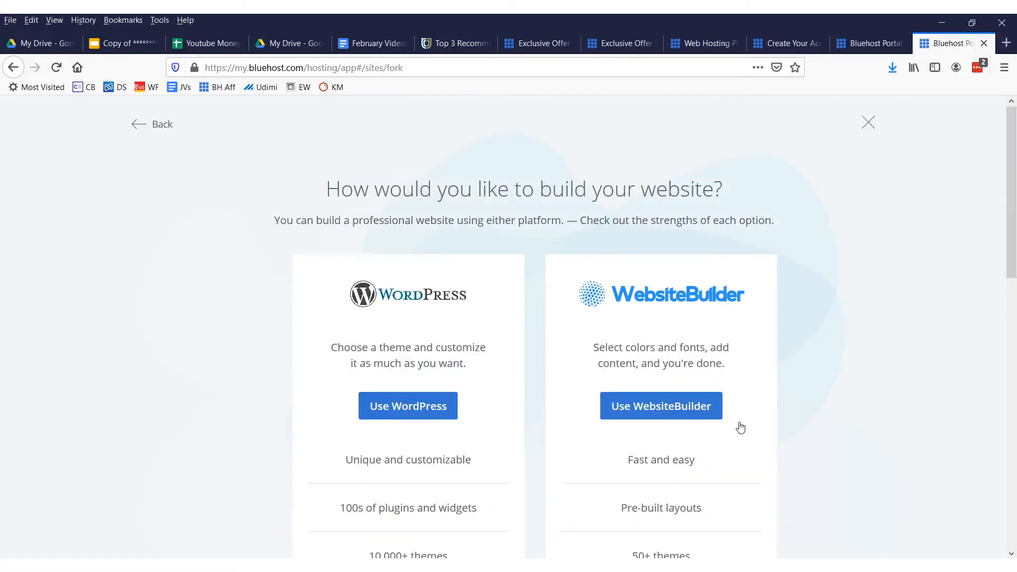
Choose WordPress rather than WebsiteBuilder as the platform for the new website
{"action": "scroll", "coordinate": [569, 400], "scroll_direction": "down", "scroll_amount": 4}
{"action": "scroll", "coordinate": [453, 333], "scroll_direction": "up", "scroll_amount": 4}
{"action": "left_click_drag", "start_coordinate": [253, 227], "coordinate": [261, 242]}
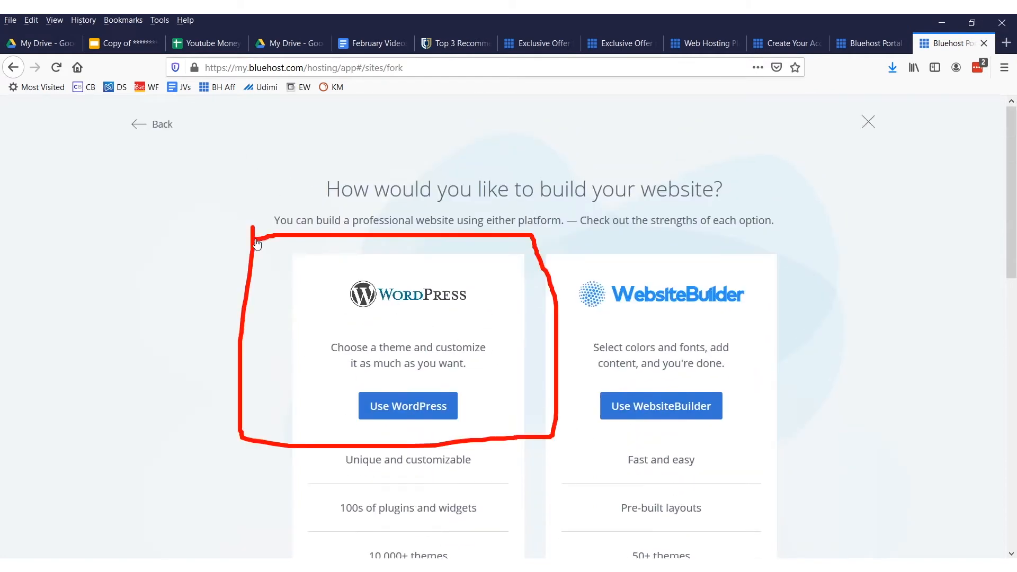
{"action": "mouse_move", "coordinate": [97, 263]}
{"action": "left_mouse_down"}
{"action": "mouse_move", "coordinate": [216, 284]}
{"action": "mouse_move", "coordinate": [211, 344]}
{"action": "left_mouse_up"}
{"action": "mouse_move", "coordinate": [550, 121]}
{"action": "left_mouse_down"}
{"action": "mouse_move", "coordinate": [631, 244]}
{"action": "mouse_move", "coordinate": [617, 339]}
{"action": "mouse_move", "coordinate": [612, 333]}
{"action": "left_mouse_up"}
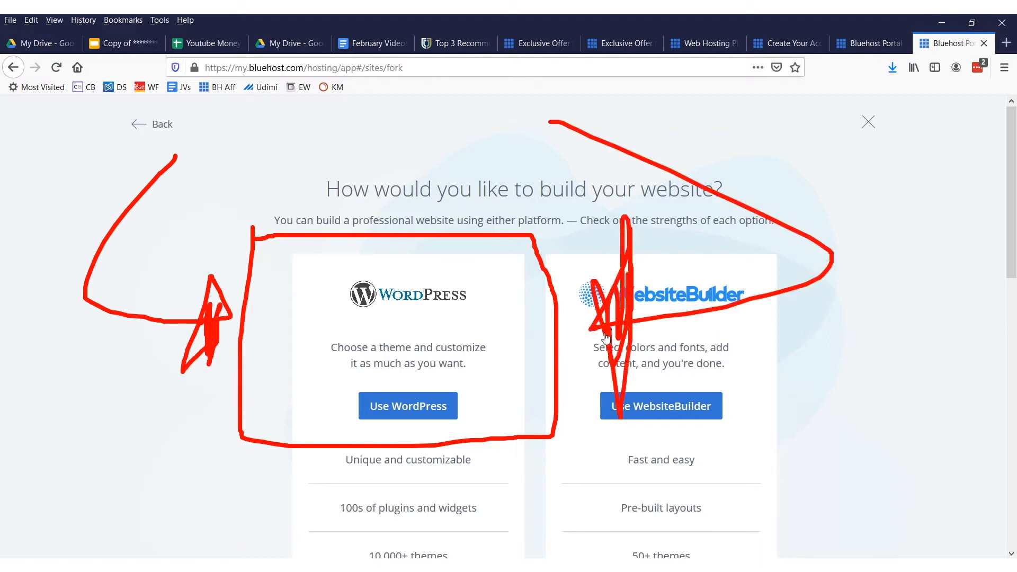
{"action": "key", "text": "Escape"}
{"action": "mouse_move", "coordinate": [621, 327]}
{"action": "left_mouse_down"}
{"action": "mouse_move", "coordinate": [704, 266]}
{"action": "mouse_move", "coordinate": [711, 291]}
{"action": "mouse_move", "coordinate": [715, 281]}
{"action": "mouse_move", "coordinate": [671, 305]}
{"action": "left_mouse_up"}
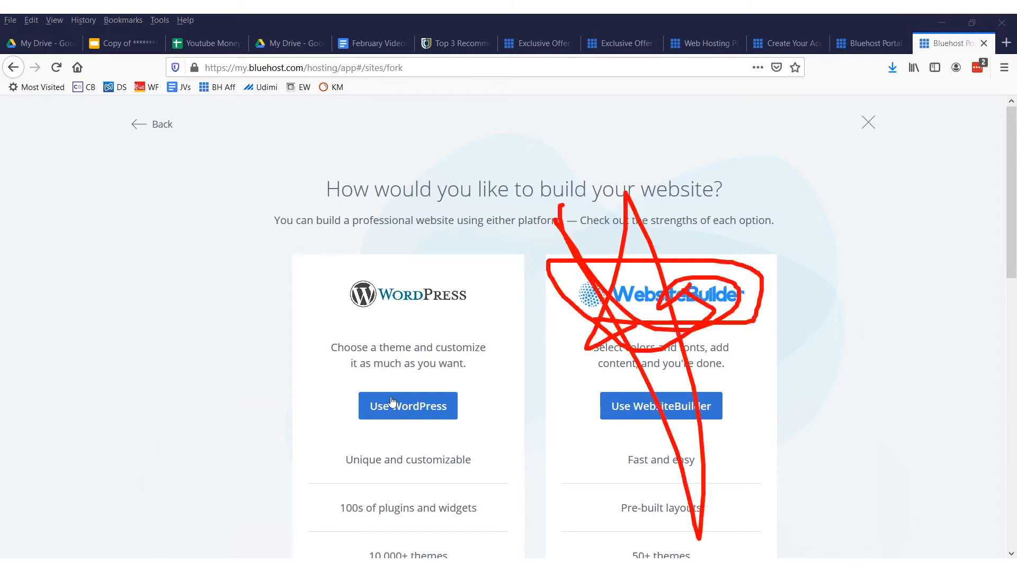
{"action": "key", "text": "e"}
{"action": "mouse_move", "coordinate": [455, 373]}
{"action": "left_mouse_down"}
{"action": "mouse_move", "coordinate": [336, 411]}
{"action": "mouse_move", "coordinate": [333, 350]}
{"action": "left_mouse_up"}
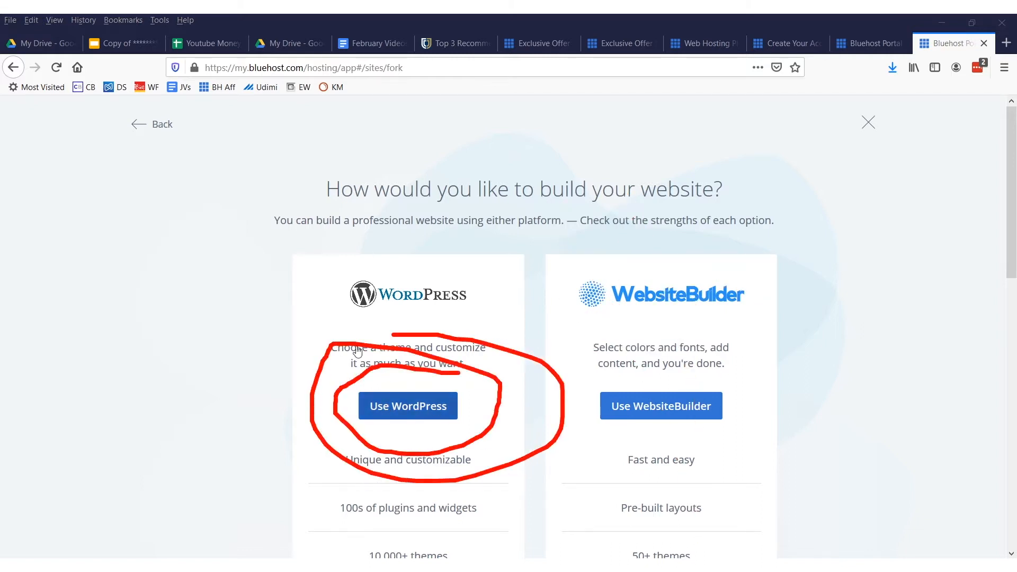
{"action": "key", "text": "Escape"}
{"action": "scroll", "coordinate": [464, 448], "scroll_direction": "down", "scroll_amount": 3}
{"action": "mouse_move", "coordinate": [436, 401]}
{"action": "left_mouse_down"}
{"action": "mouse_move", "coordinate": [411, 453]}
{"action": "mouse_move", "coordinate": [366, 389]}
{"action": "mouse_move", "coordinate": [469, 464]}
{"action": "left_mouse_up"}
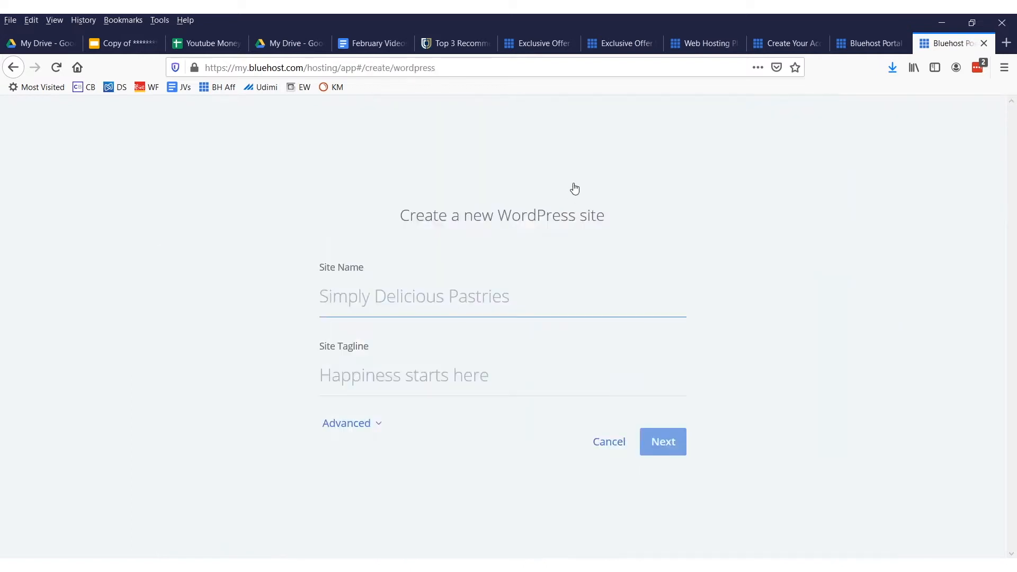
Name the site "My Weight Loss Blog", give it the tagline "Lose Weight and Drink Beer!" and continue to the domain choice
{"action": "type", "text": "My W"}
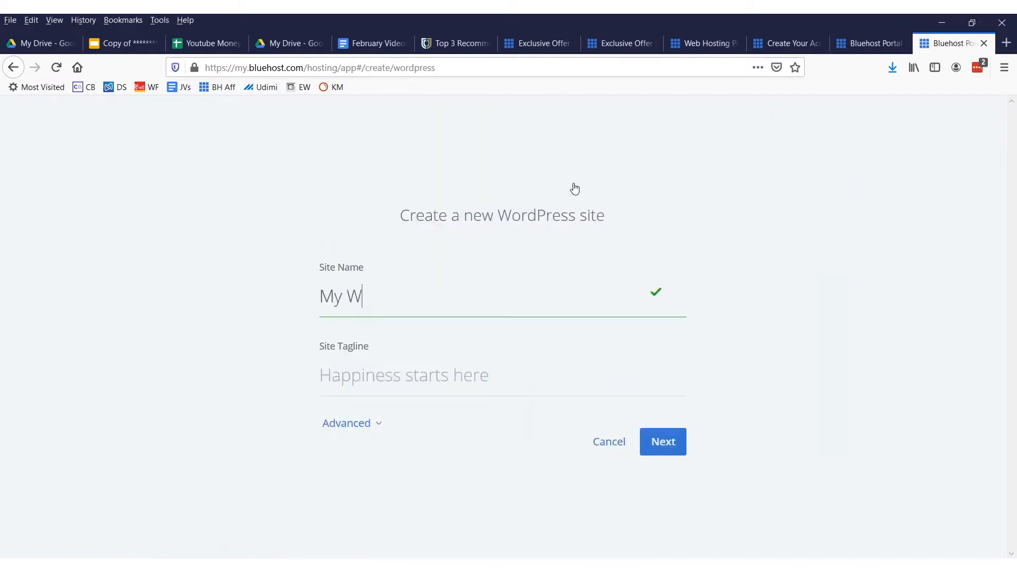
{"action": "key", "text": "Tab"}
{"action": "type", "text": "Lose Weight"}
{"action": "key", "text": "BackSpace"}
{"action": "key", "text": "BackSpace"}
{"action": "key", "text": "BackSpace"}
{"action": "key", "text": "BackSpace"}
{"action": "type", "text": "eight and"}
{"action": "type", "text": " DFr"}
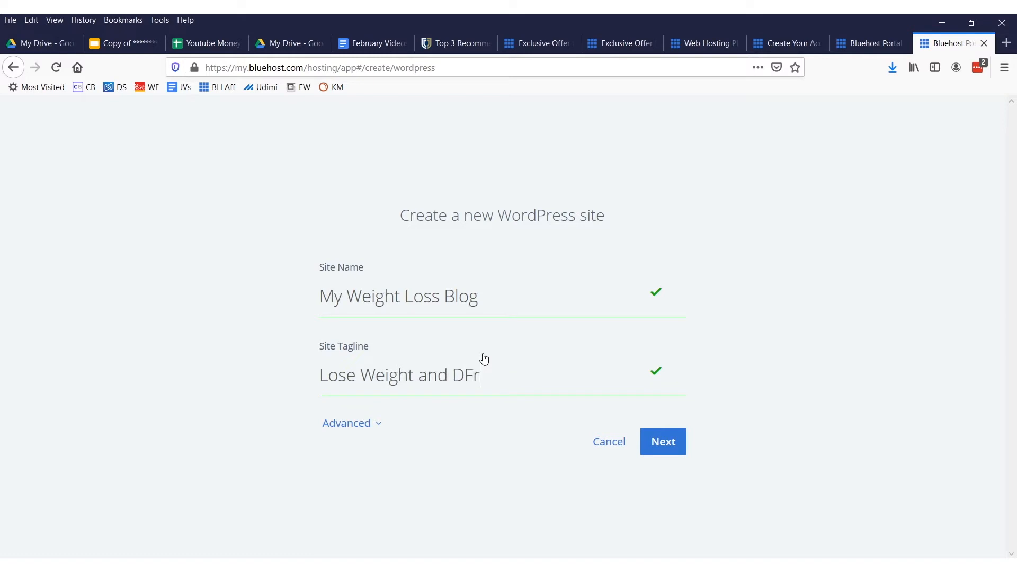
{"action": "key", "text": "BackSpace"}
{"action": "key", "text": "BackSpace"}
{"action": "type", "text": "rink Beer!"}
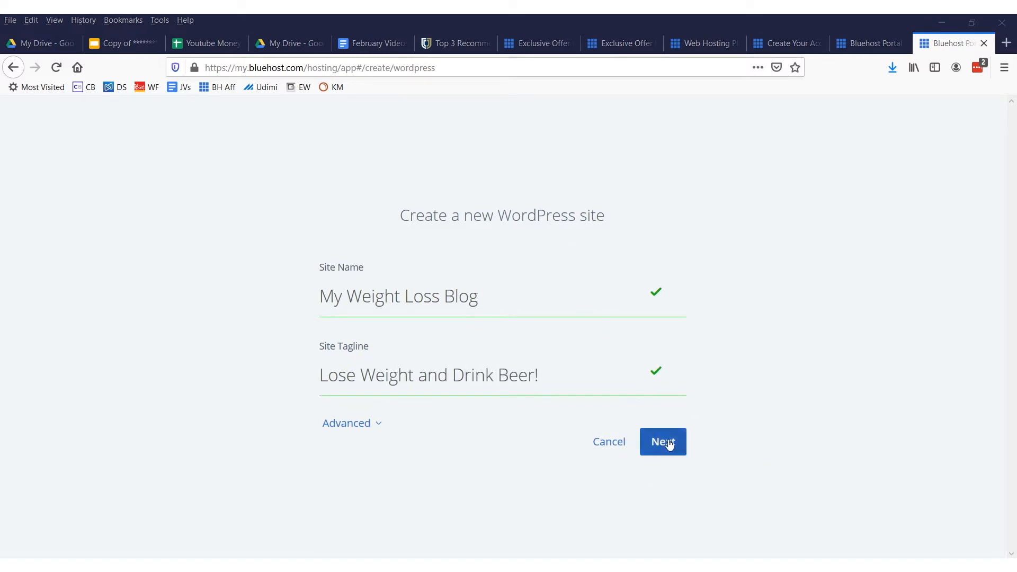
{"action": "left_click", "coordinate": [670, 445]}
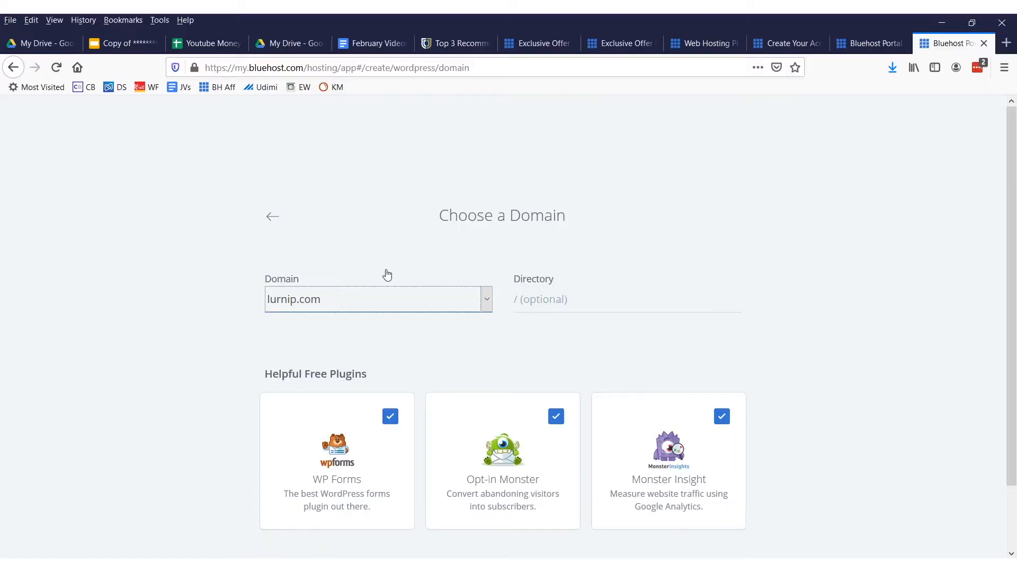
Select the lurnip.com domain, keep the three suggested free plugins selected and install WordPress
{"action": "left_click", "coordinate": [393, 300]}
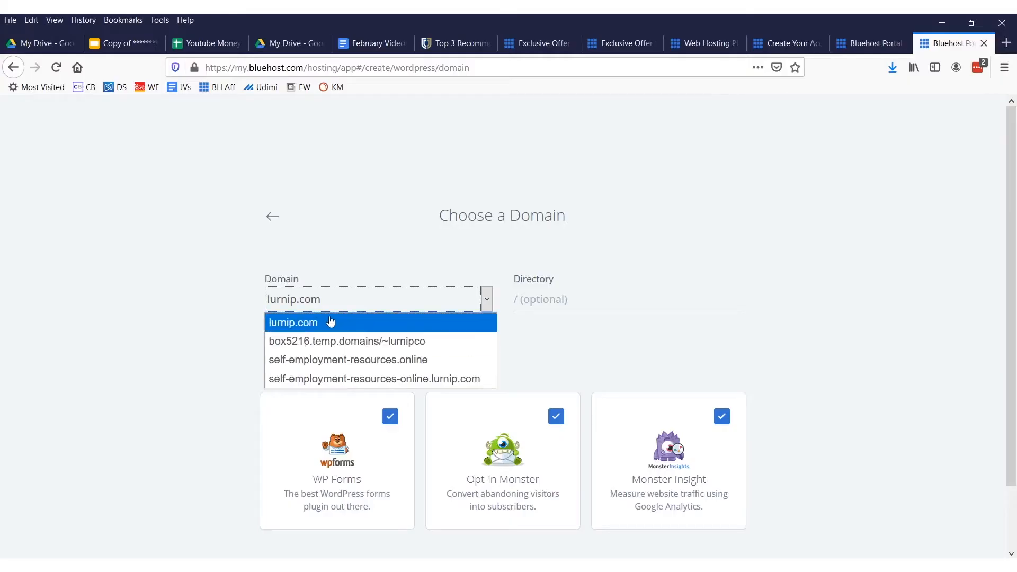
{"action": "left_click", "coordinate": [315, 324]}
{"action": "mouse_move", "coordinate": [349, 254]}
{"action": "left_mouse_down"}
{"action": "mouse_move", "coordinate": [214, 273]}
{"action": "mouse_move", "coordinate": [341, 369]}
{"action": "mouse_move", "coordinate": [228, 346]}
{"action": "left_mouse_up"}
{"action": "key", "text": "Escape"}
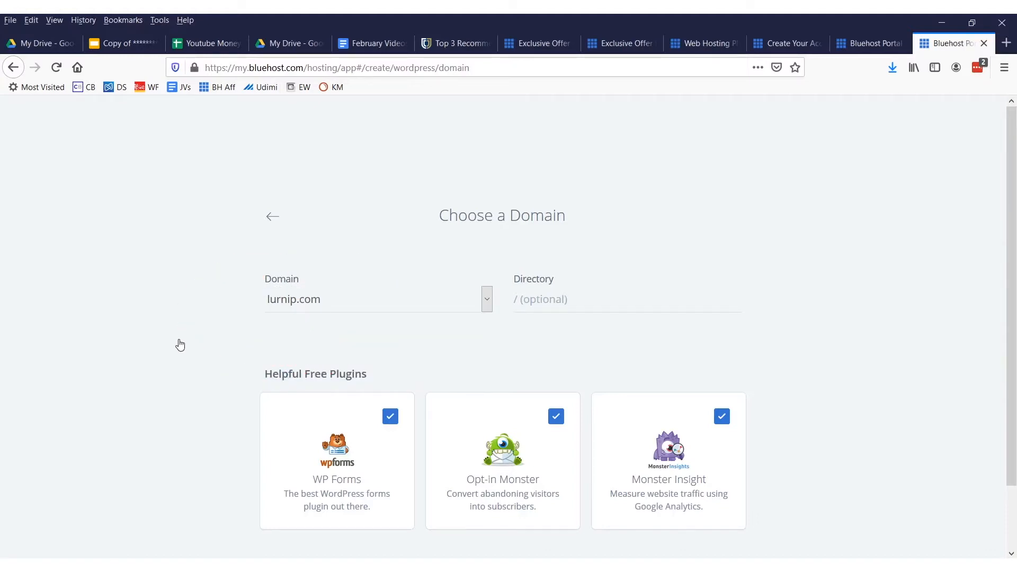
{"action": "scroll", "coordinate": [374, 345], "scroll_direction": "down", "scroll_amount": 2}
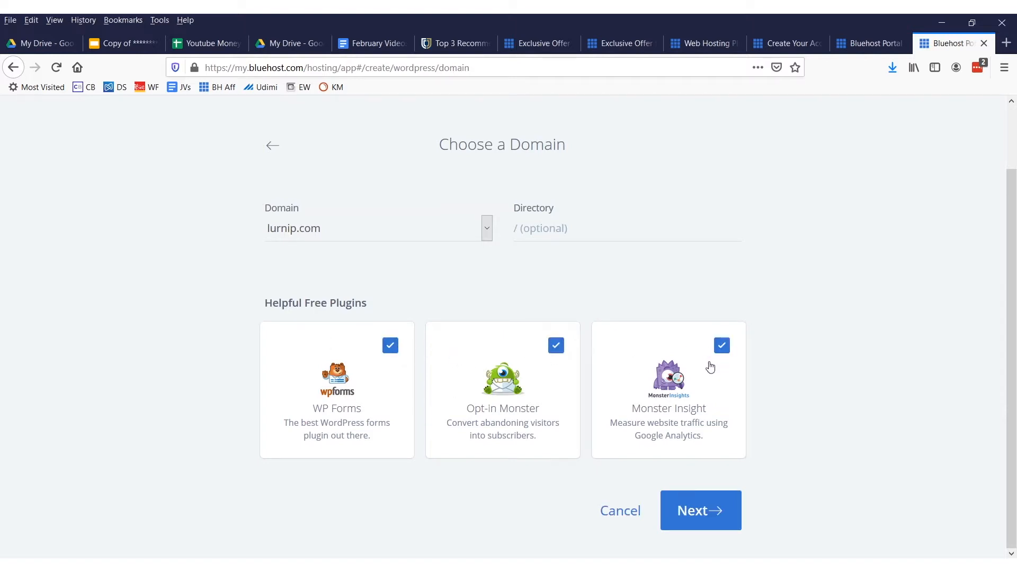
{"action": "mouse_move", "coordinate": [482, 293]}
{"action": "left_mouse_down"}
{"action": "mouse_move", "coordinate": [920, 379]}
{"action": "mouse_move", "coordinate": [913, 436]}
{"action": "mouse_move", "coordinate": [515, 354]}
{"action": "left_mouse_up"}
{"action": "key", "text": "Escape"}
{"action": "left_click", "coordinate": [694, 522]}
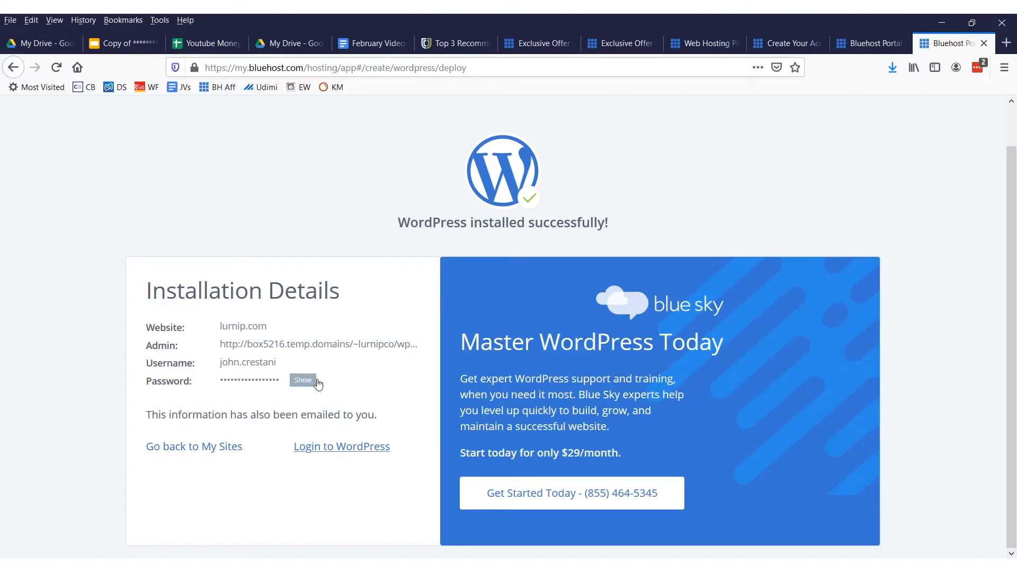
Log in to the newly installed WordPress site from its installation details
{"action": "mouse_move", "coordinate": [328, 368]}
{"action": "left_mouse_down"}
{"action": "mouse_move", "coordinate": [210, 403]}
{"action": "mouse_move", "coordinate": [183, 364]}
{"action": "mouse_move", "coordinate": [291, 378]}
{"action": "left_mouse_up"}
{"action": "key", "text": "Escape"}
{"action": "mouse_move", "coordinate": [119, 289]}
{"action": "left_mouse_down"}
{"action": "mouse_move", "coordinate": [117, 392]}
{"action": "mouse_move", "coordinate": [358, 394]}
{"action": "mouse_move", "coordinate": [473, 306]}
{"action": "left_mouse_up"}
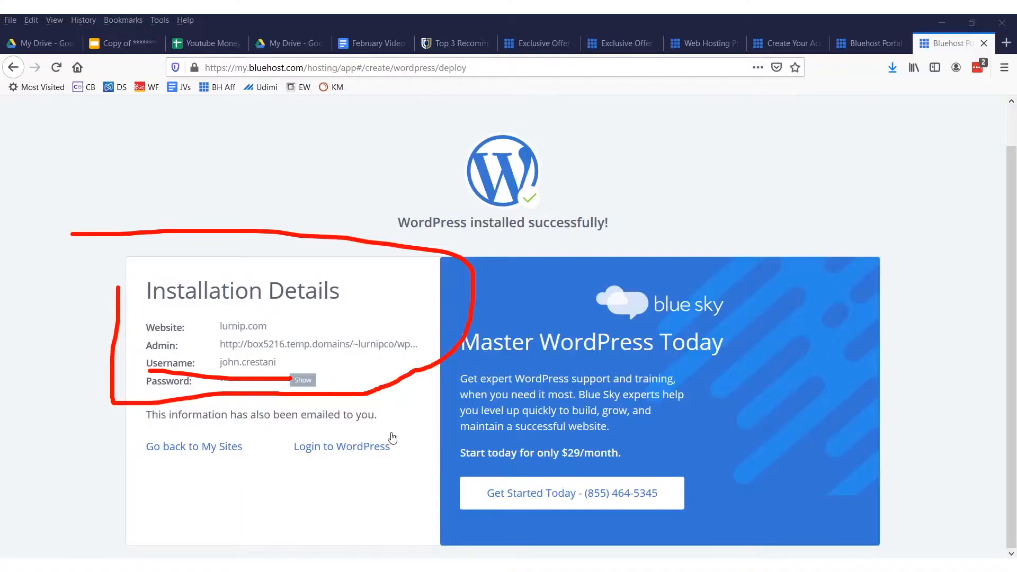
{"action": "mouse_move", "coordinate": [392, 432]}
{"action": "left_mouse_down"}
{"action": "mouse_move", "coordinate": [305, 431]}
{"action": "mouse_move", "coordinate": [443, 466]}
{"action": "mouse_move", "coordinate": [333, 422]}
{"action": "left_mouse_up"}
{"action": "mouse_move", "coordinate": [320, 335]}
{"action": "left_mouse_down"}
{"action": "mouse_move", "coordinate": [199, 315]}
{"action": "mouse_move", "coordinate": [276, 289]}
{"action": "mouse_move", "coordinate": [212, 302]}
{"action": "left_mouse_up"}
{"action": "key", "text": "Escape"}
{"action": "mouse_move", "coordinate": [292, 477]}
{"action": "left_mouse_down"}
{"action": "mouse_move", "coordinate": [422, 472]}
{"action": "mouse_move", "coordinate": [297, 433]}
{"action": "left_mouse_up"}
{"action": "key", "text": "Escape"}
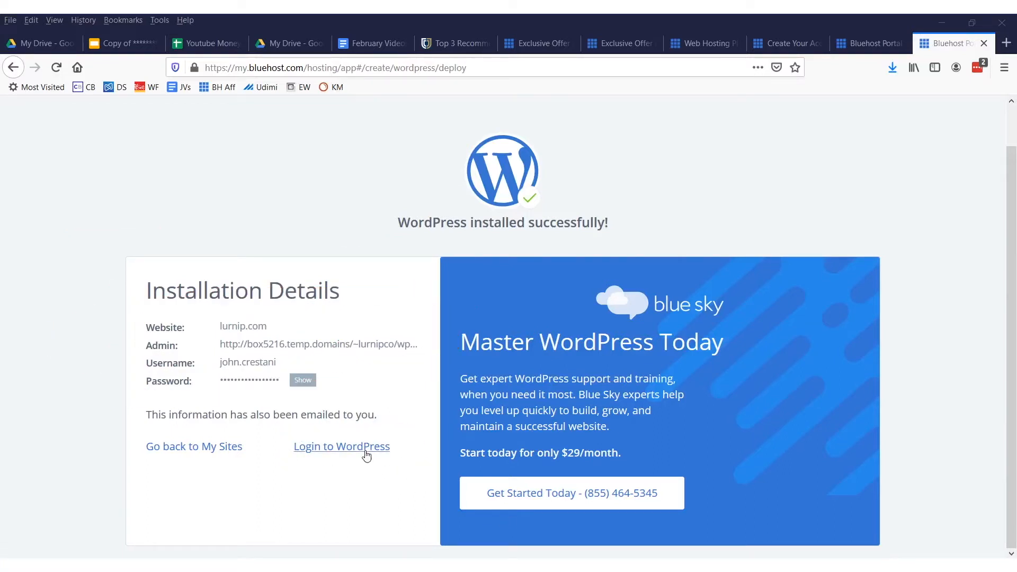
{"action": "left_click", "coordinate": [365, 450]}
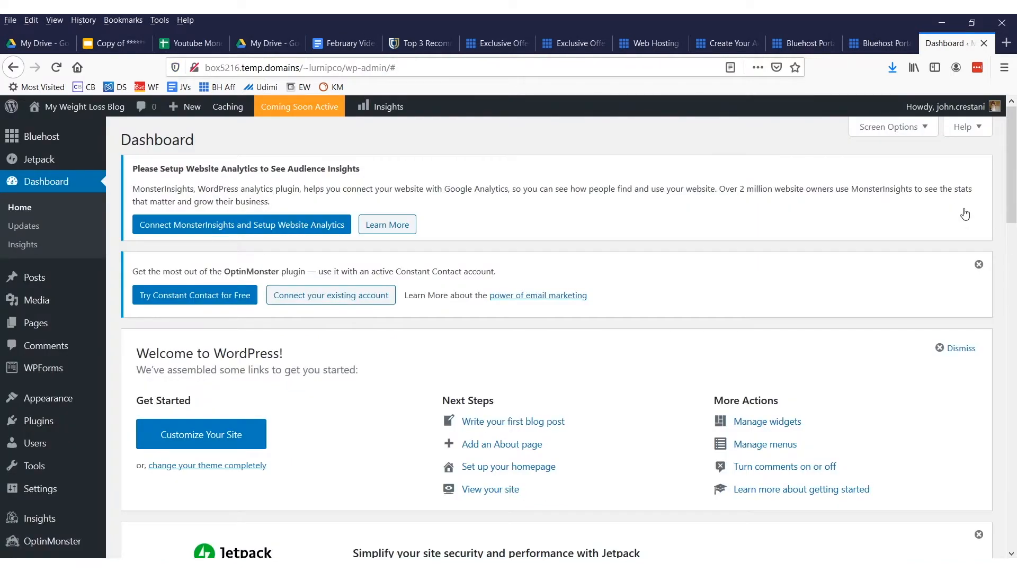
Open the installed themes in the site's appearance settings
{"action": "mouse_move", "coordinate": [74, 403]}
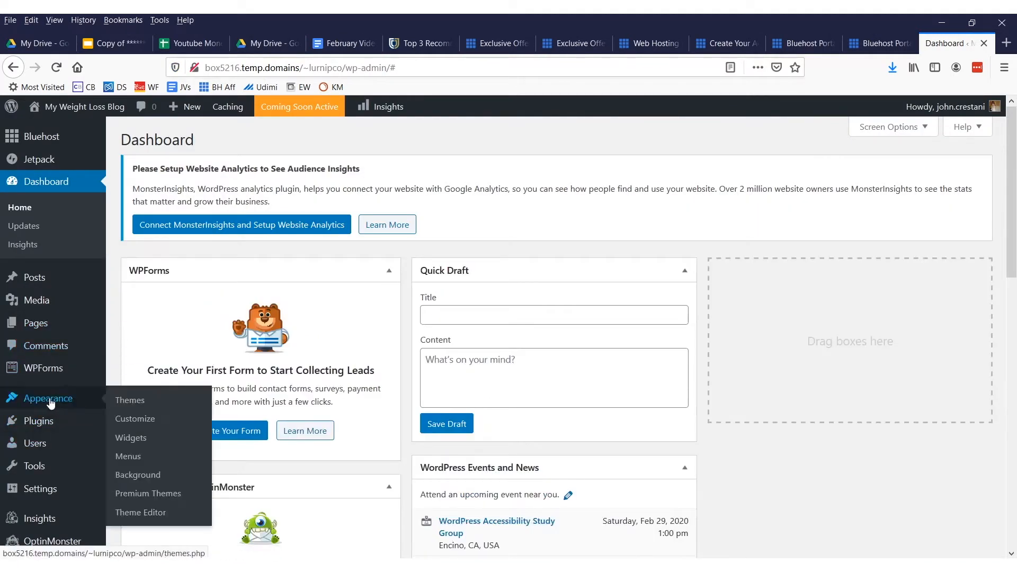
{"action": "left_click_drag", "start_coordinate": [107, 402], "coordinate": [130, 380]}
{"action": "mouse_move", "coordinate": [6, 416]}
{"action": "left_mouse_down"}
{"action": "mouse_move", "coordinate": [115, 406]}
{"action": "mouse_move", "coordinate": [19, 383]}
{"action": "left_mouse_up"}
{"action": "mouse_move", "coordinate": [89, 236]}
{"action": "left_mouse_down"}
{"action": "mouse_move", "coordinate": [273, 339]}
{"action": "mouse_move", "coordinate": [186, 371]}
{"action": "mouse_move", "coordinate": [197, 383]}
{"action": "left_mouse_up"}
{"action": "left_click", "coordinate": [207, 407]}
{"action": "scroll", "coordinate": [492, 293], "scroll_direction": "down", "scroll_amount": 4}
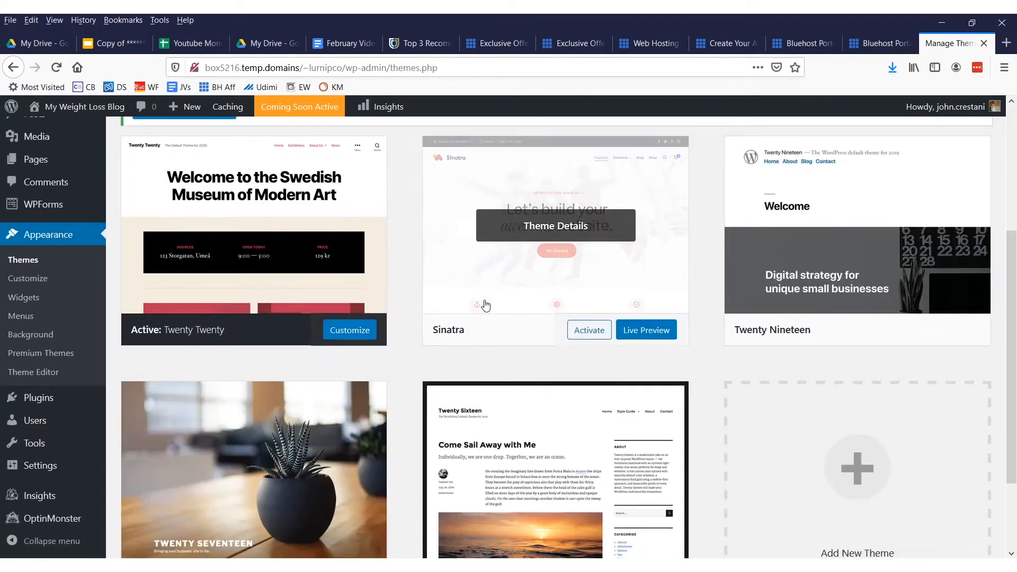
Activate the Twenty Seventeen theme and open it for customization
{"action": "scroll", "coordinate": [450, 382], "scroll_direction": "down", "scroll_amount": 3}
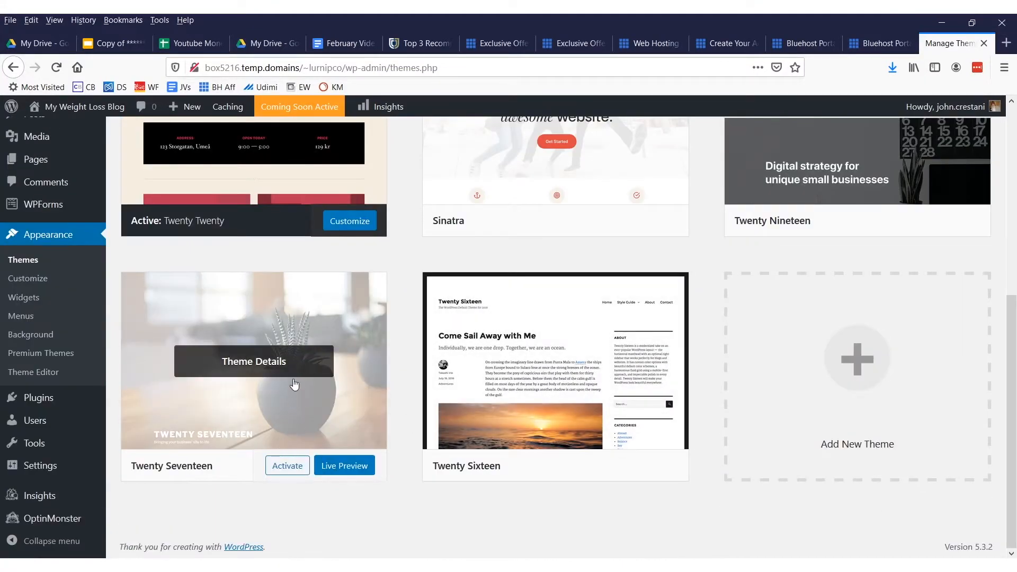
{"action": "left_click", "coordinate": [287, 466]}
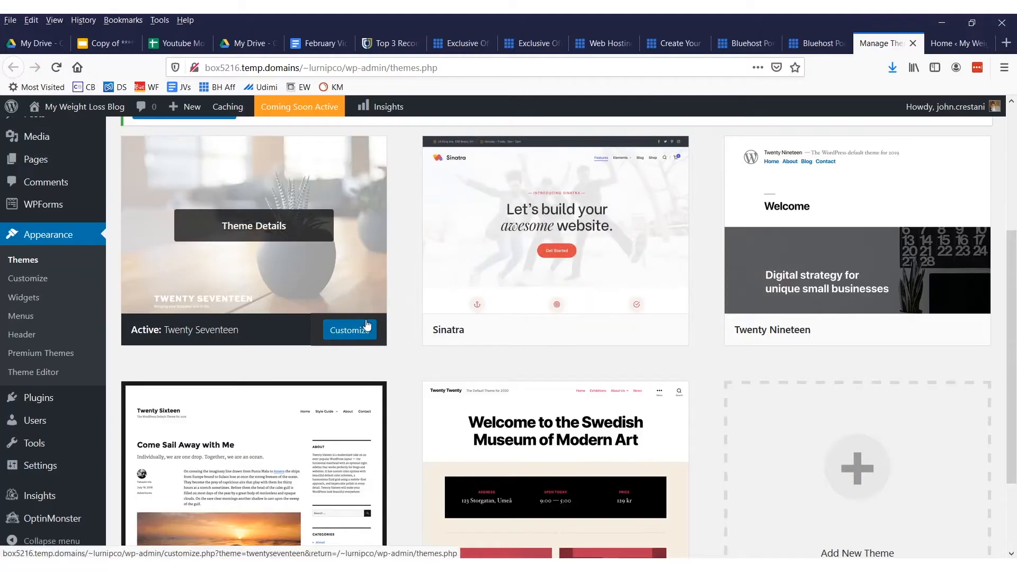
{"action": "left_click", "coordinate": [350, 329]}
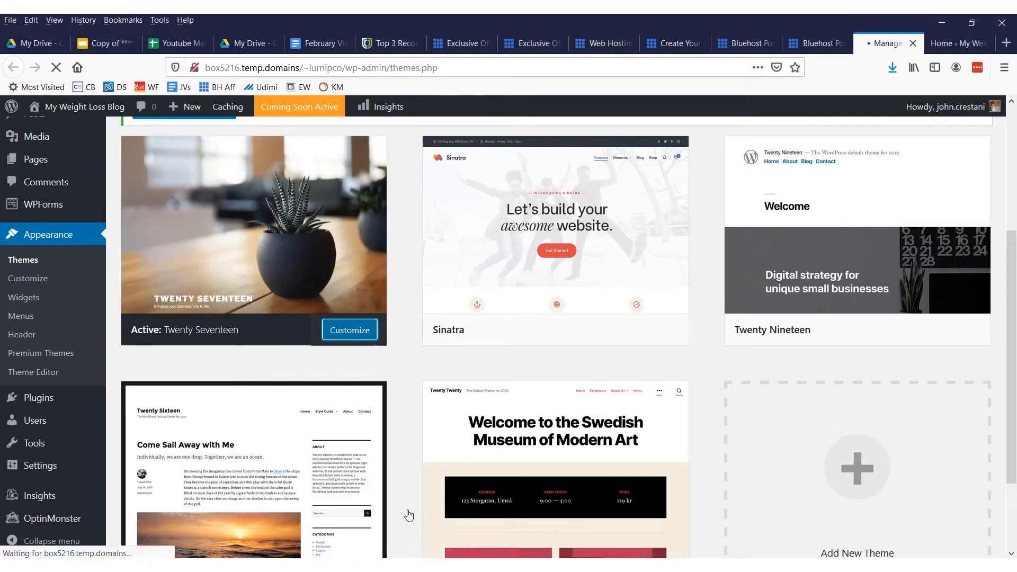
{"action": "scroll", "coordinate": [652, 244], "scroll_direction": "up", "scroll_amount": 3}
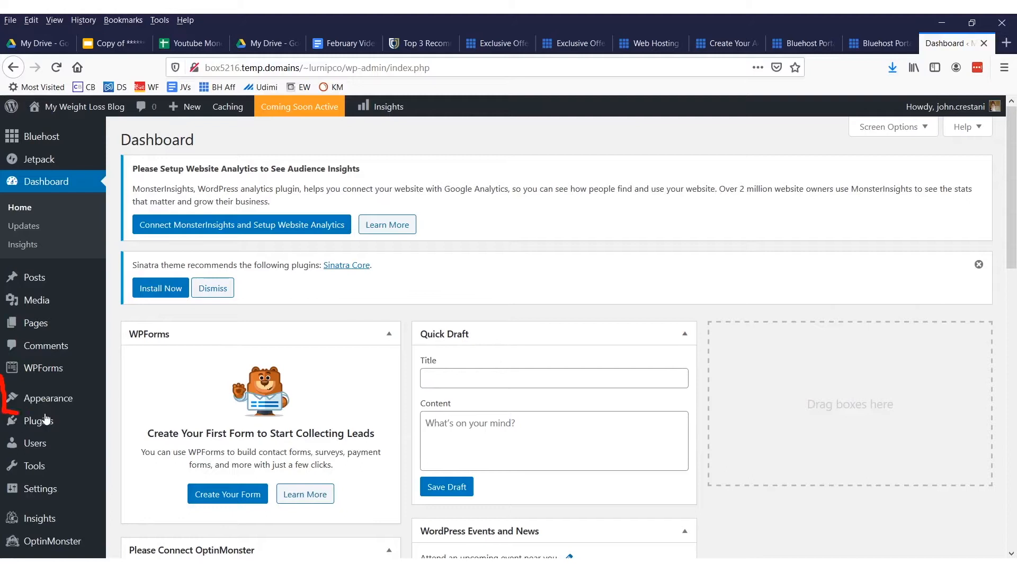
Return from the dashboard to the site's installed themes
{"action": "mouse_move", "coordinate": [79, 403]}
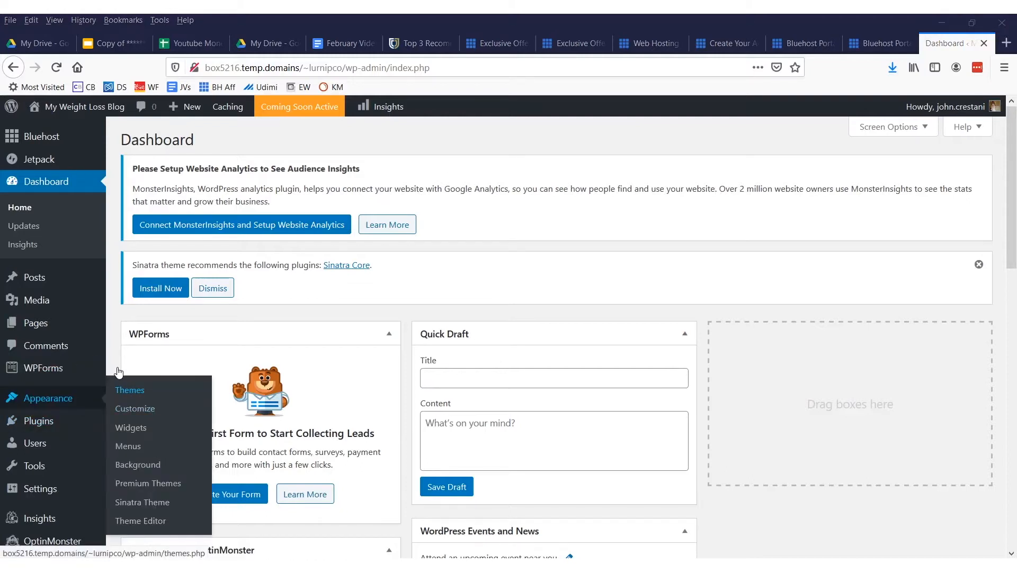
{"action": "left_click_drag", "start_coordinate": [180, 402], "coordinate": [92, 375]}
{"action": "left_click_drag", "start_coordinate": [382, 337], "coordinate": [214, 400]}
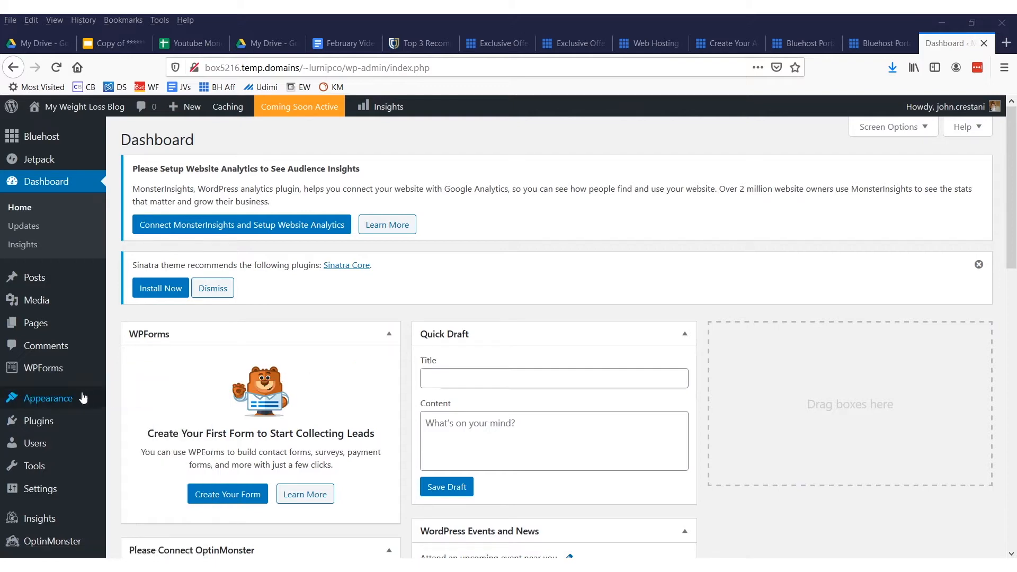
{"action": "left_click", "coordinate": [79, 397]}
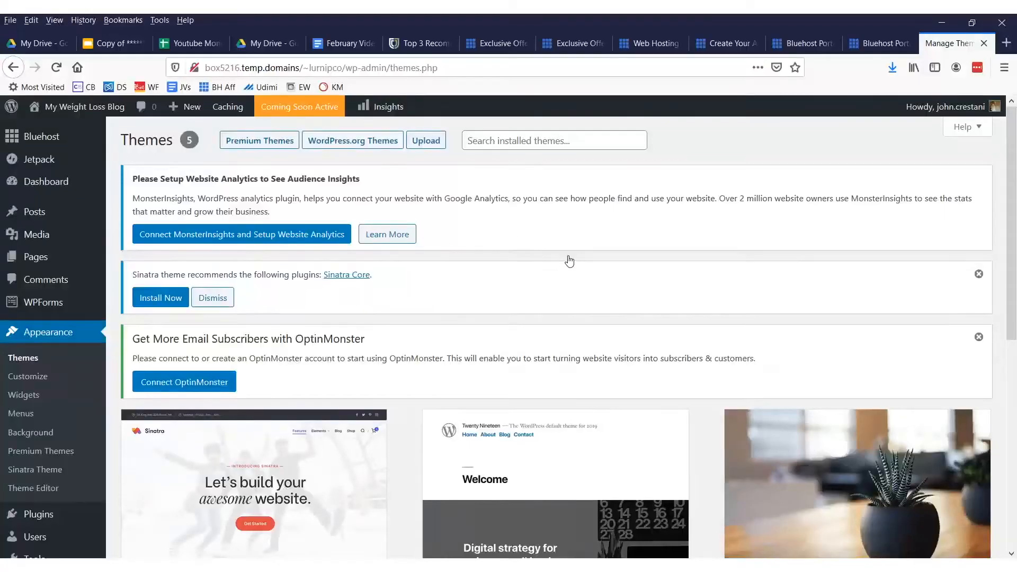
Look through the installed themes and the options for adding another theme
{"action": "scroll", "coordinate": [510, 230], "scroll_direction": "up", "scroll_amount": 5}
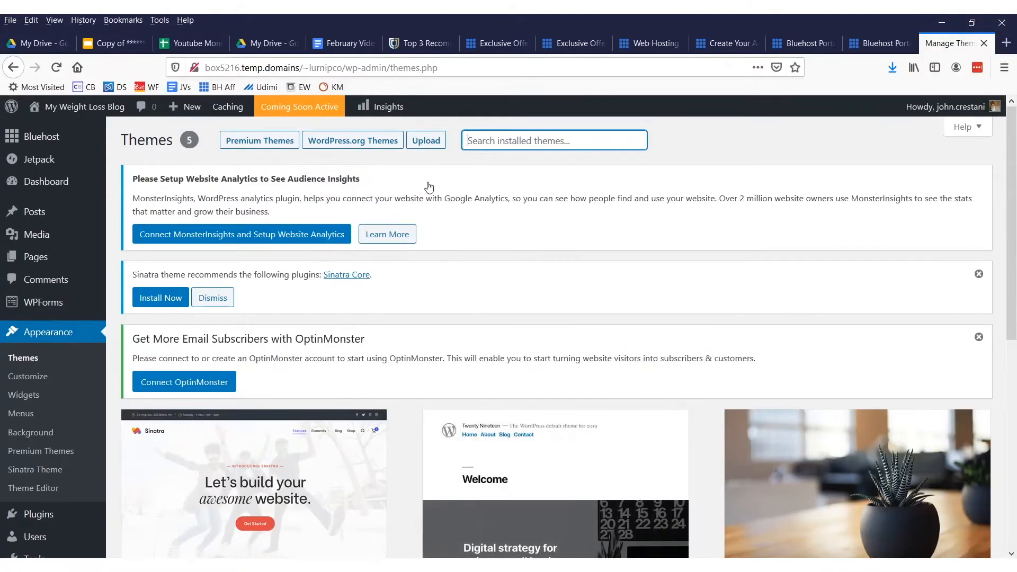
{"action": "scroll", "coordinate": [467, 274], "scroll_direction": "down", "scroll_amount": 6}
{"action": "scroll", "coordinate": [450, 281], "scroll_direction": "up", "scroll_amount": 5}
{"action": "scroll", "coordinate": [453, 286], "scroll_direction": "down", "scroll_amount": 5}
{"action": "scroll", "coordinate": [643, 291], "scroll_direction": "up", "scroll_amount": 6}
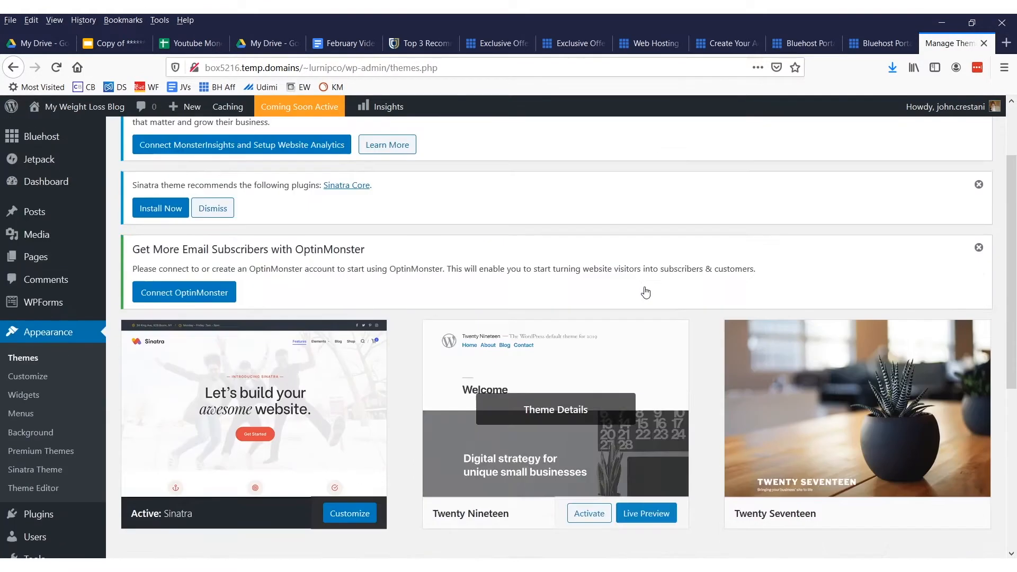
{"action": "type", "text": "gre"}
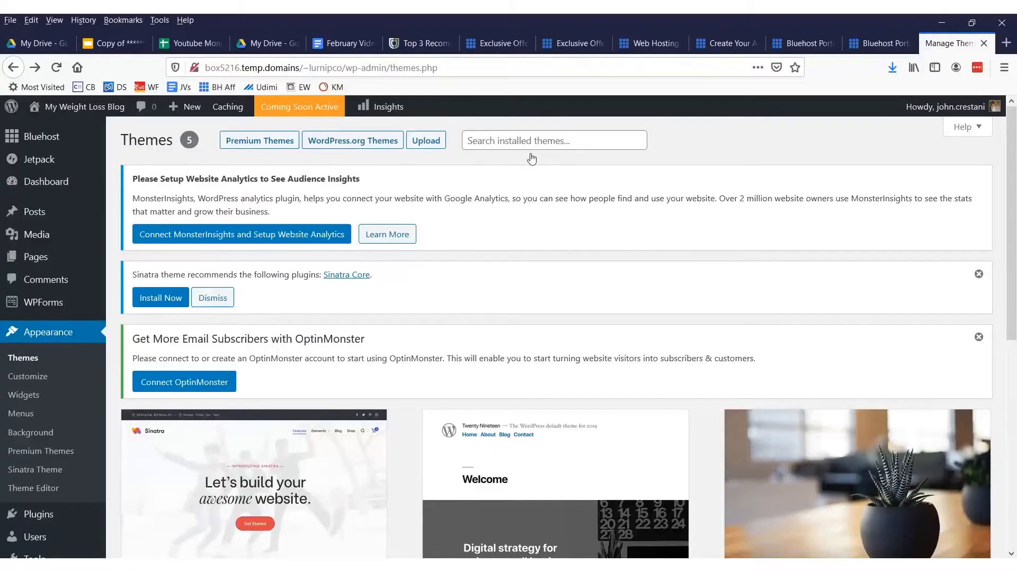
{"action": "scroll", "coordinate": [422, 332], "scroll_direction": "down", "scroll_amount": 7}
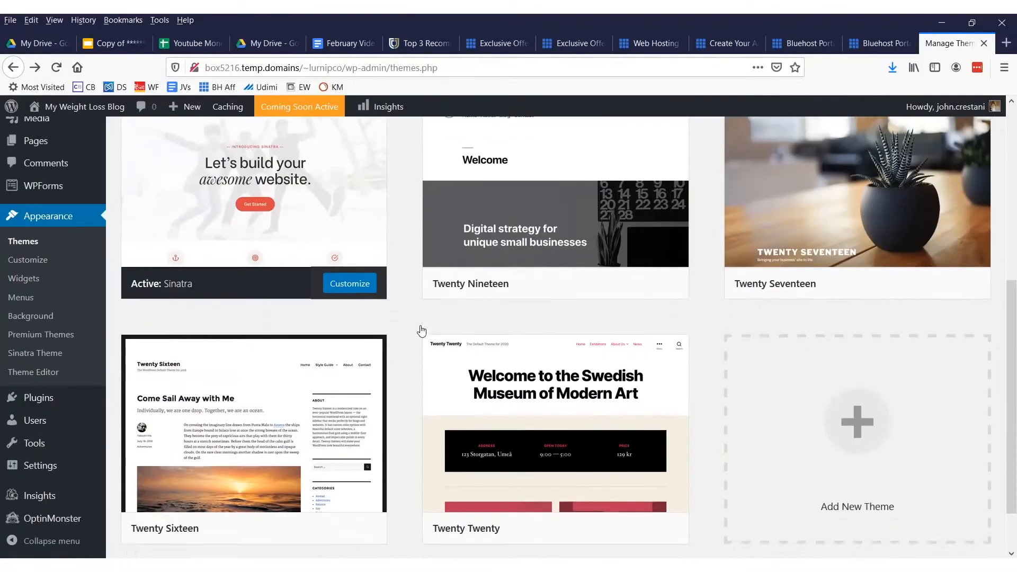
{"action": "scroll", "coordinate": [428, 307], "scroll_direction": "up", "scroll_amount": 10}
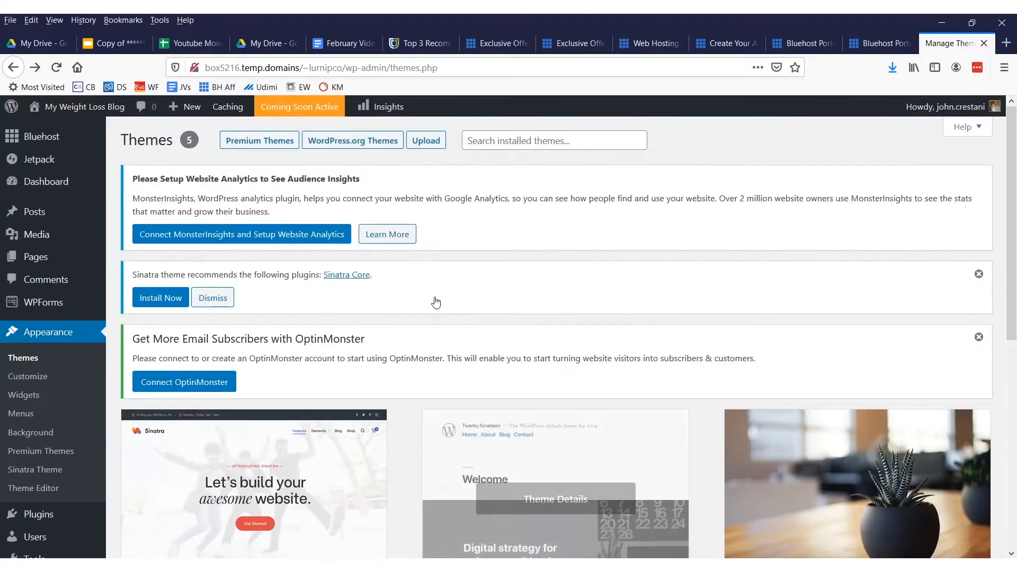
Open the WordPress.org theme catalogue from the installed themes
{"action": "left_click", "coordinate": [490, 144]}
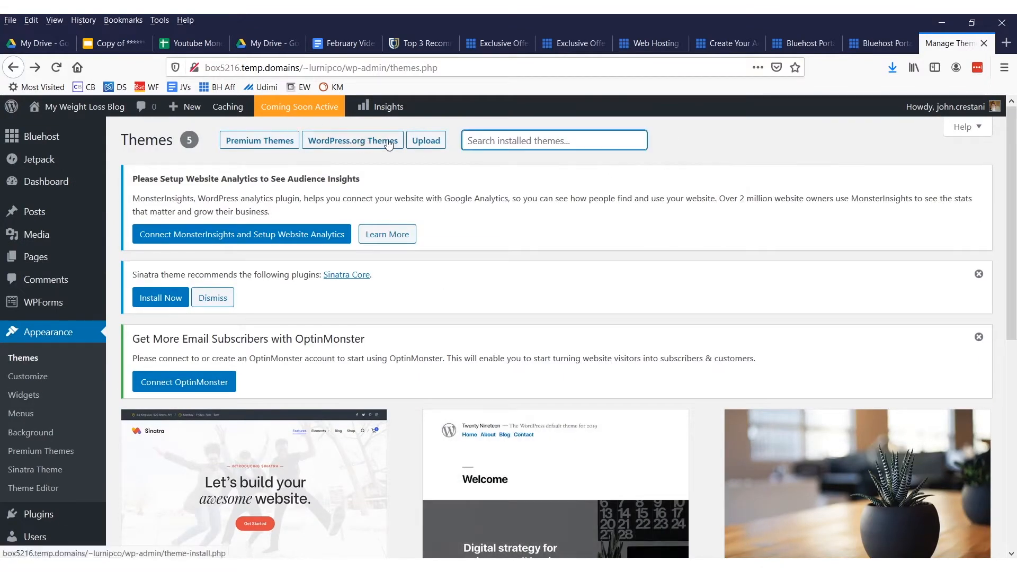
{"action": "left_click_drag", "start_coordinate": [297, 158], "coordinate": [404, 157]}
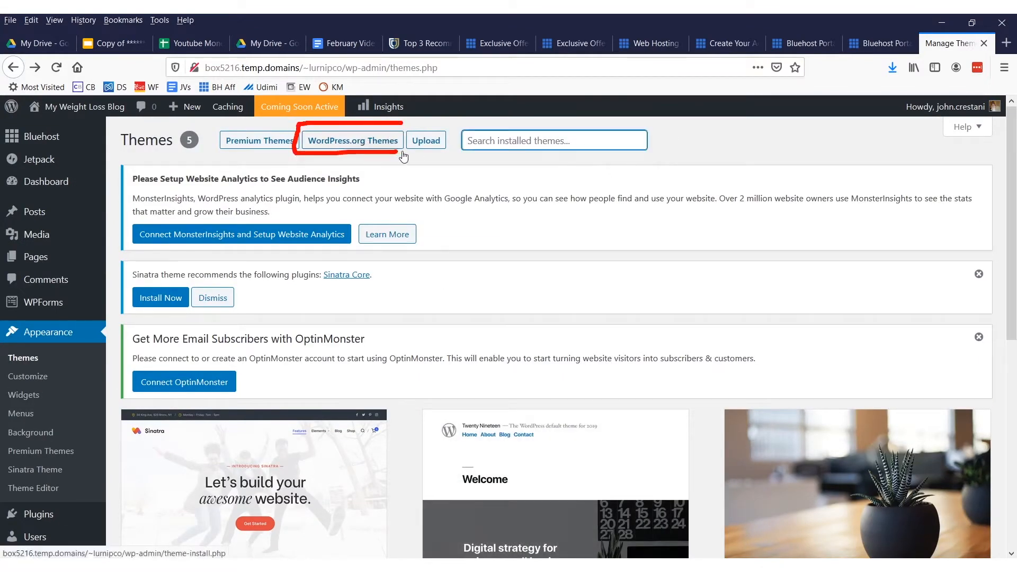
{"action": "left_click", "coordinate": [348, 141]}
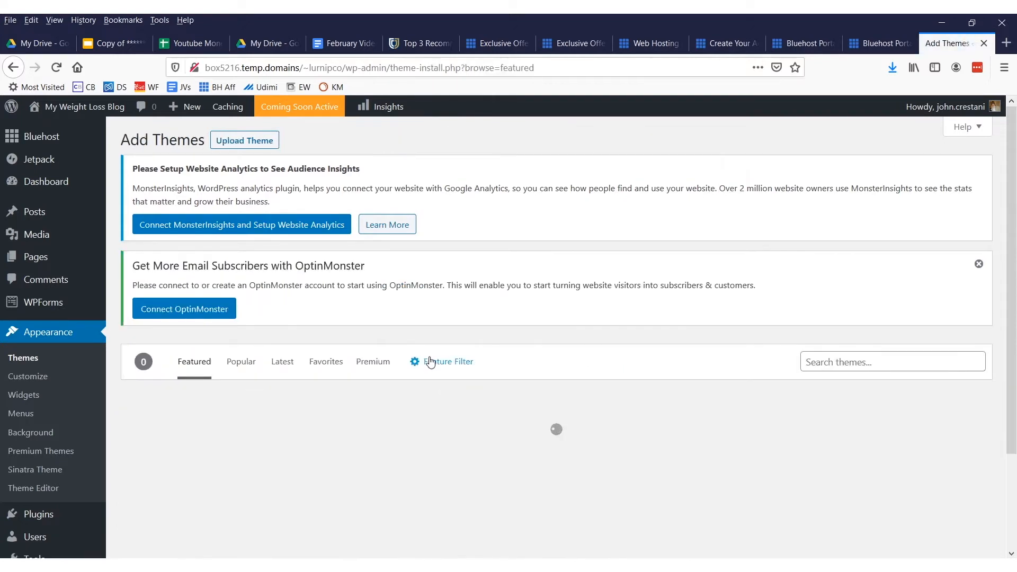
Filter the theme catalogue by the E-Commerce subject and One Column layout
{"action": "mouse_move", "coordinate": [498, 340]}
{"action": "left_mouse_down"}
{"action": "mouse_move", "coordinate": [382, 368]}
{"action": "mouse_move", "coordinate": [495, 334]}
{"action": "left_mouse_up"}
{"action": "left_click", "coordinate": [448, 361]}
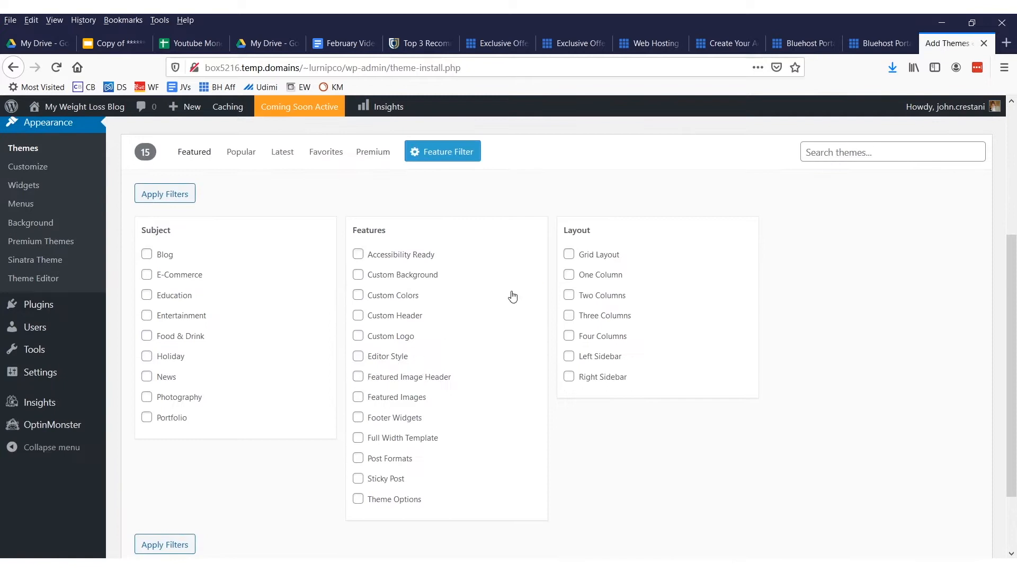
{"action": "left_click", "coordinate": [569, 275]}
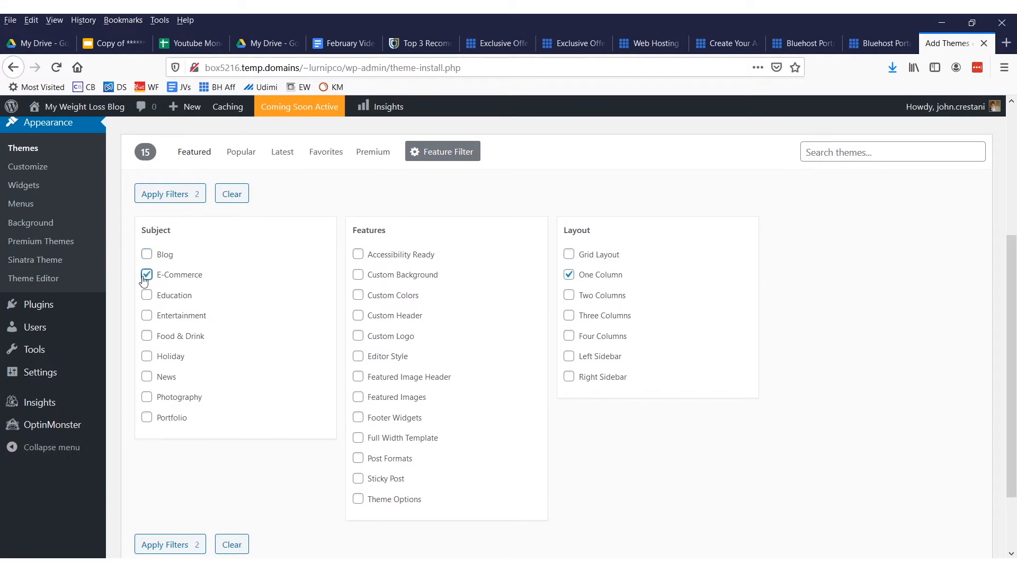
{"action": "left_click", "coordinate": [188, 543]}
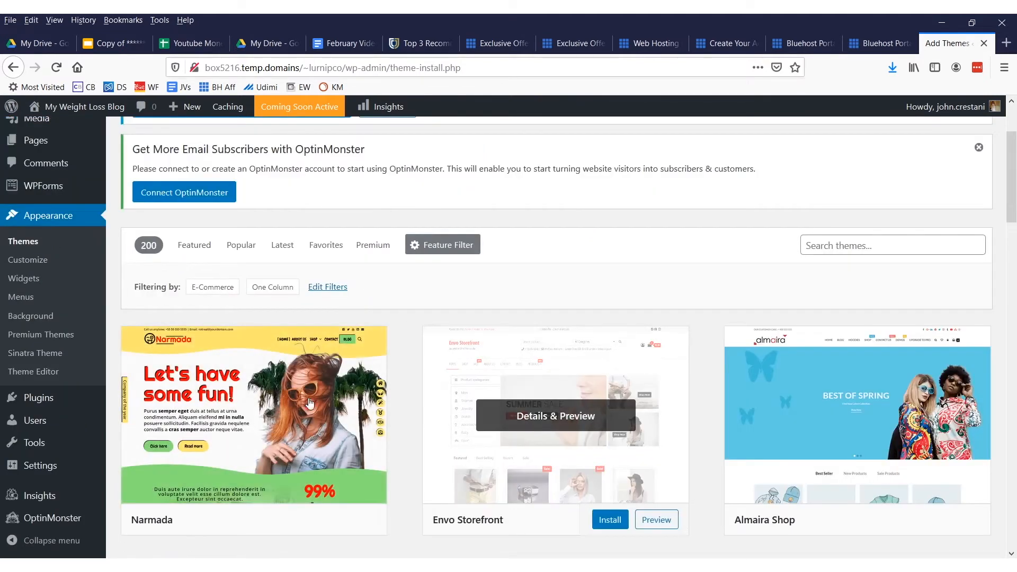
Preview the Narmada theme, look through its sample posts and return to the theme catalogue
{"action": "left_click", "coordinate": [358, 520]}
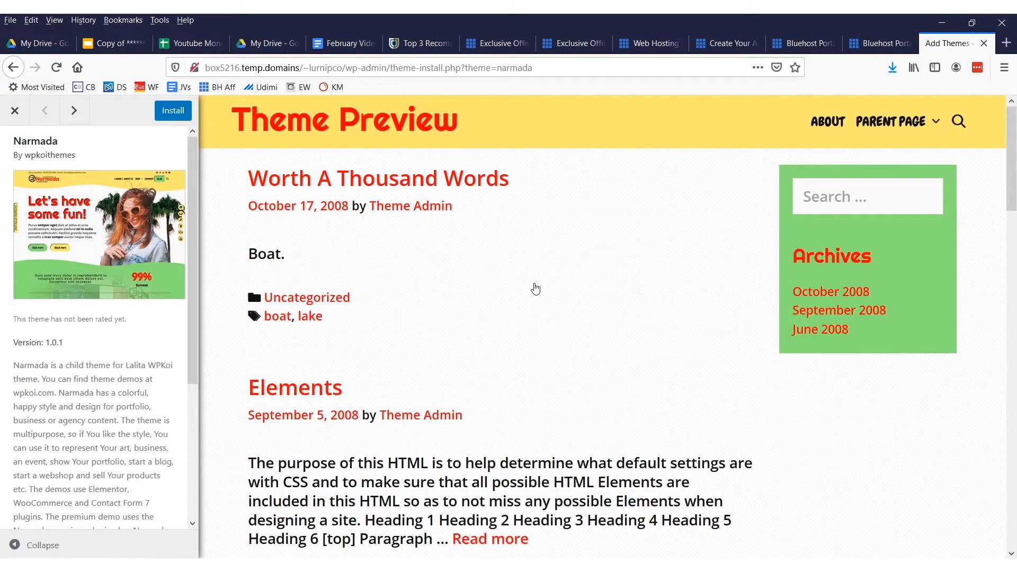
{"action": "scroll", "coordinate": [422, 255], "scroll_direction": "down", "scroll_amount": 3}
{"action": "scroll", "coordinate": [390, 286], "scroll_direction": "up", "scroll_amount": 3}
{"action": "scroll", "coordinate": [599, 325], "scroll_direction": "down", "scroll_amount": 10}
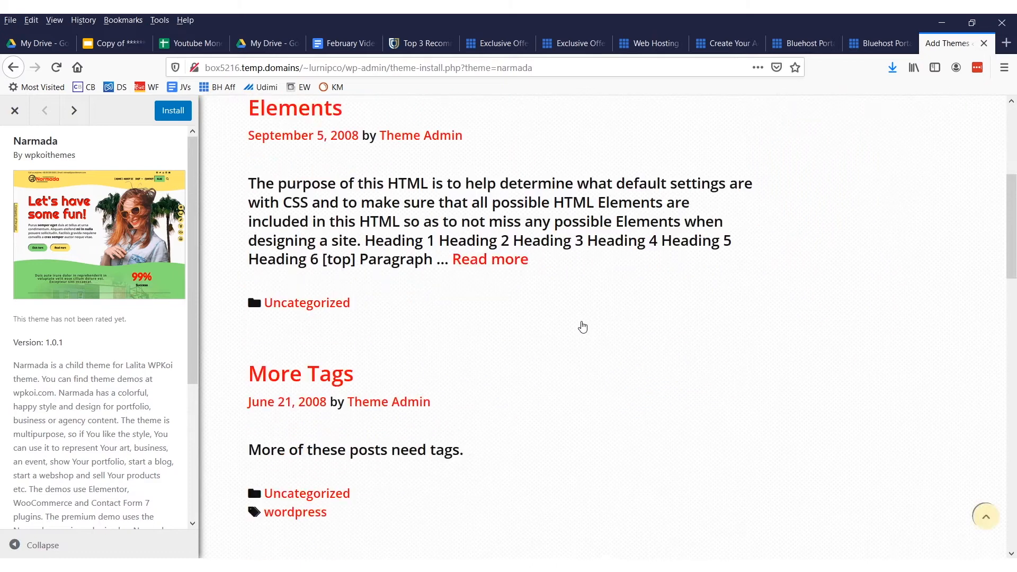
{"action": "scroll", "coordinate": [400, 268], "scroll_direction": "up", "scroll_amount": 10}
{"action": "scroll", "coordinate": [269, 268], "scroll_direction": "down", "scroll_amount": 15}
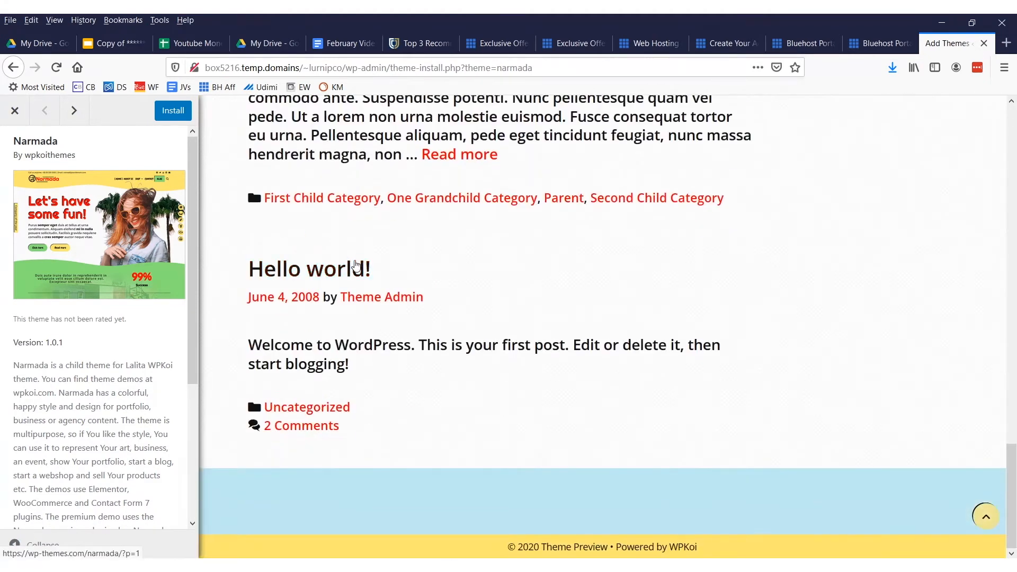
{"action": "scroll", "coordinate": [357, 268], "scroll_direction": "up", "scroll_amount": 5}
{"action": "left_click", "coordinate": [14, 67]}
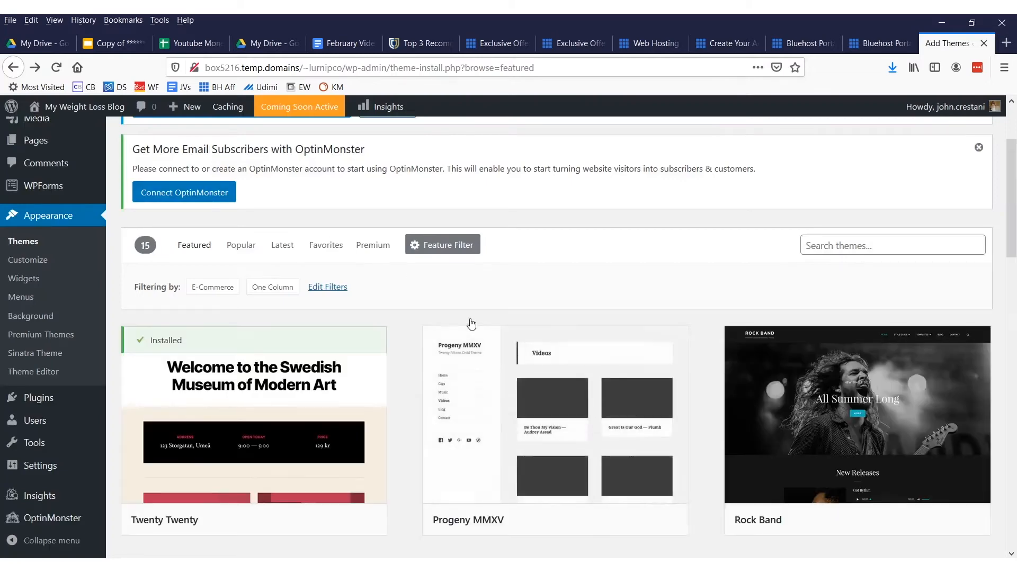
Look through the featured themes, preview the Eliza theme and close its preview
{"action": "scroll", "coordinate": [485, 339], "scroll_direction": "down", "scroll_amount": 4}
{"action": "scroll", "coordinate": [484, 336], "scroll_direction": "up", "scroll_amount": 6}
{"action": "scroll", "coordinate": [305, 424], "scroll_direction": "down", "scroll_amount": 15}
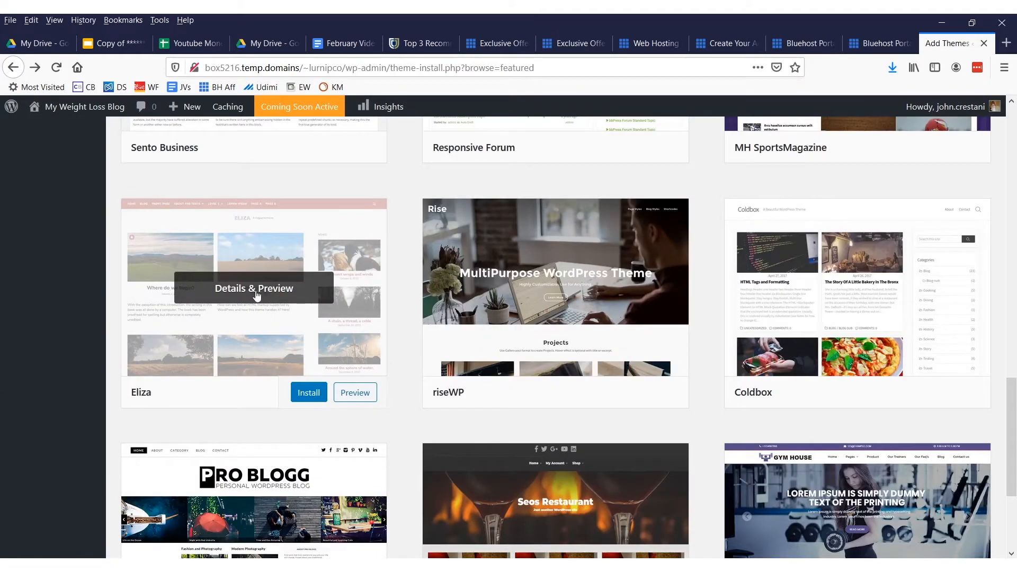
{"action": "left_click", "coordinate": [257, 295]}
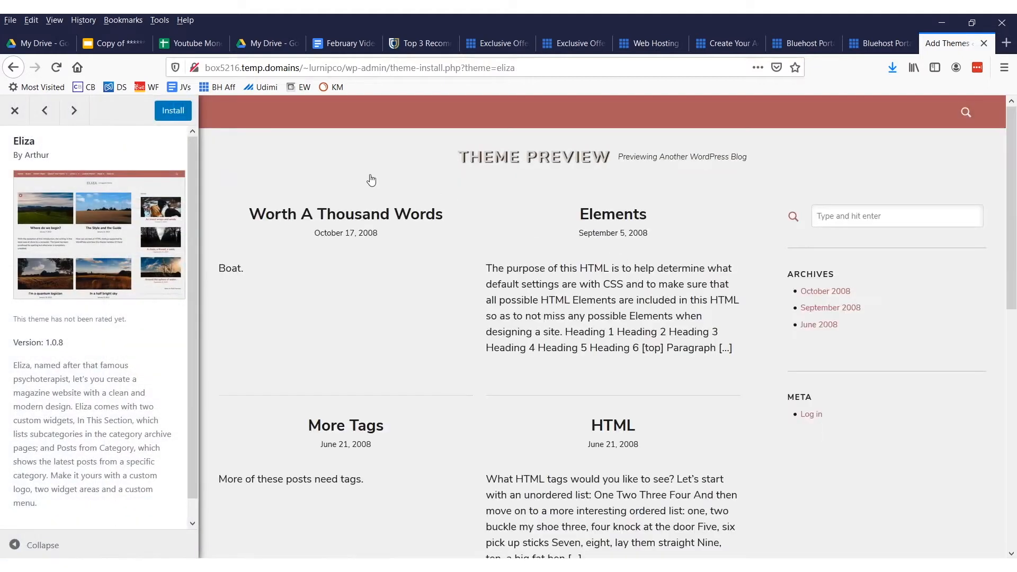
{"action": "scroll", "coordinate": [502, 245], "scroll_direction": "down", "scroll_amount": 10}
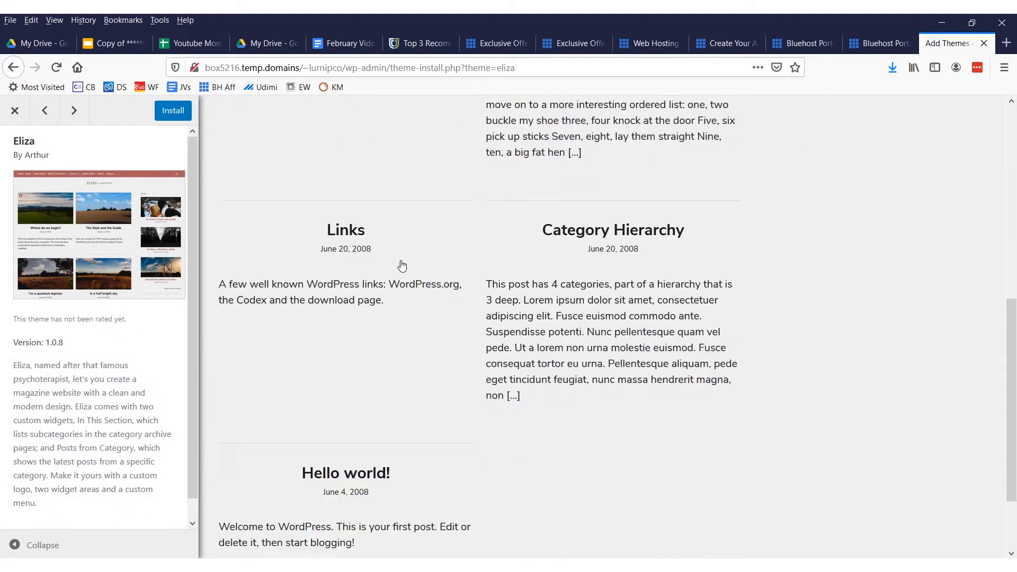
{"action": "scroll", "coordinate": [413, 217], "scroll_direction": "up", "scroll_amount": 4}
{"action": "scroll", "coordinate": [428, 213], "scroll_direction": "up", "scroll_amount": 3}
{"action": "key", "text": "Escape"}
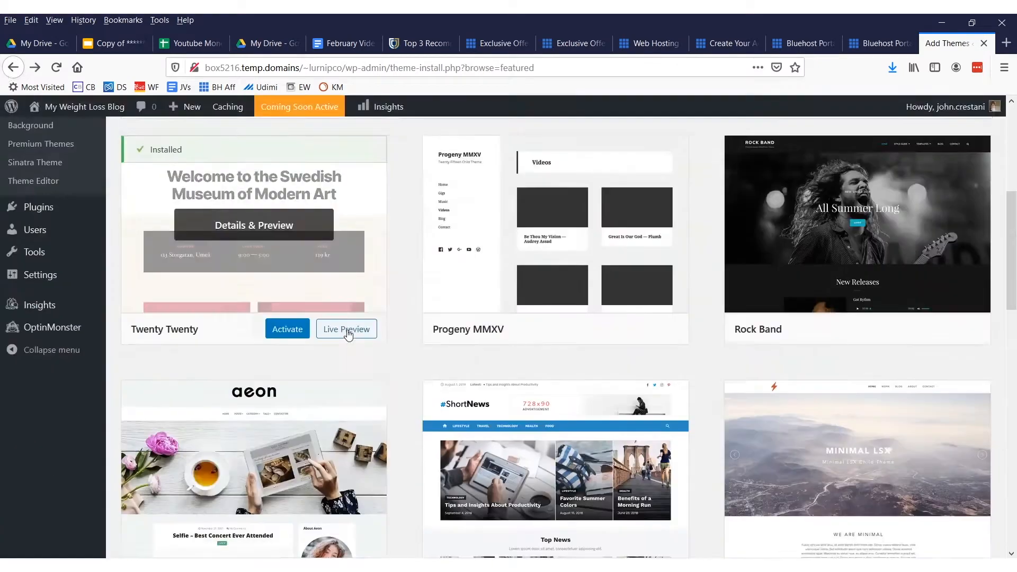
Browse the remaining featured themes and activate the Twenty Twenty theme
{"action": "scroll", "coordinate": [349, 321], "scroll_direction": "down", "scroll_amount": 7}
{"action": "scroll", "coordinate": [349, 320], "scroll_direction": "down", "scroll_amount": 9}
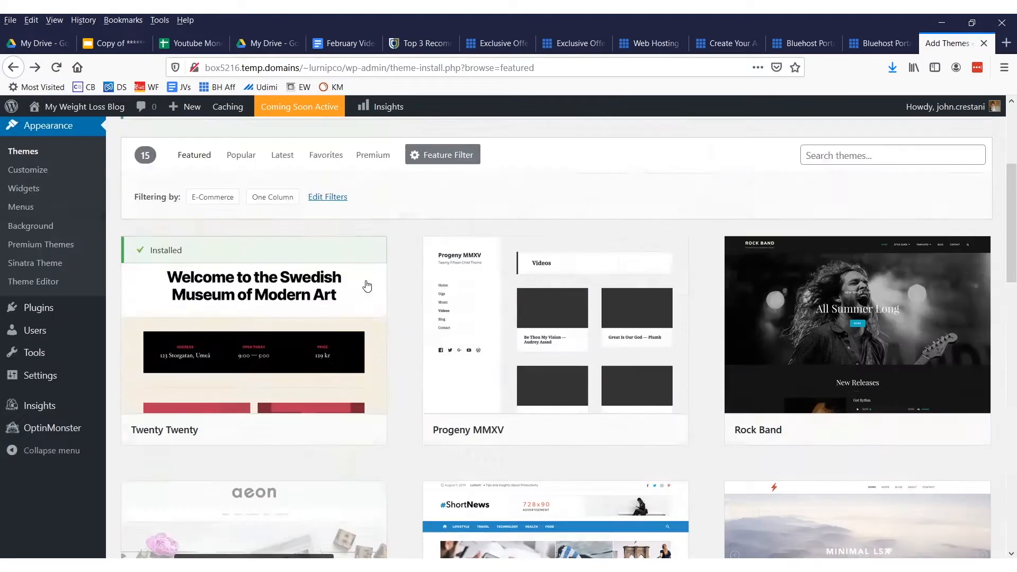
{"action": "scroll", "coordinate": [297, 307], "scroll_direction": "down", "scroll_amount": 3}
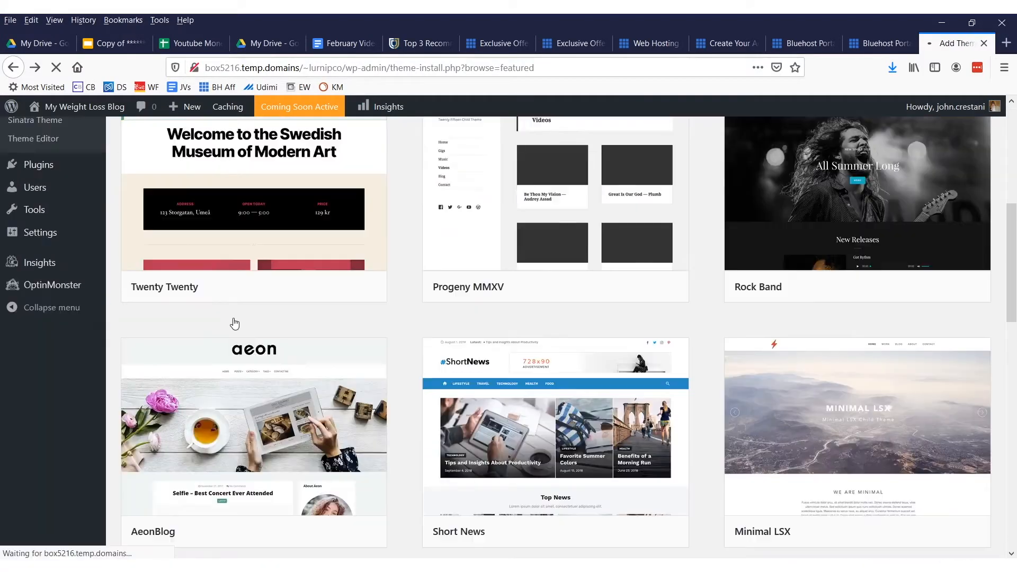
{"action": "scroll", "coordinate": [416, 249], "scroll_direction": "down", "scroll_amount": 2}
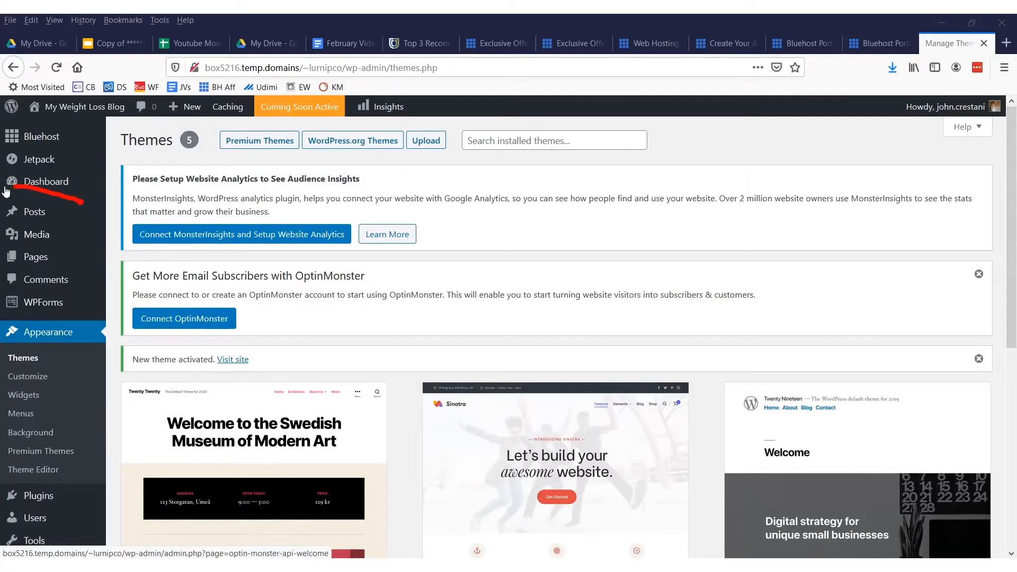
Start a new blog post and dismiss the editor's welcome tip
{"action": "mouse_move", "coordinate": [392, 230]}
{"action": "left_mouse_down"}
{"action": "mouse_move", "coordinate": [130, 188]}
{"action": "mouse_move", "coordinate": [121, 210]}
{"action": "left_mouse_up"}
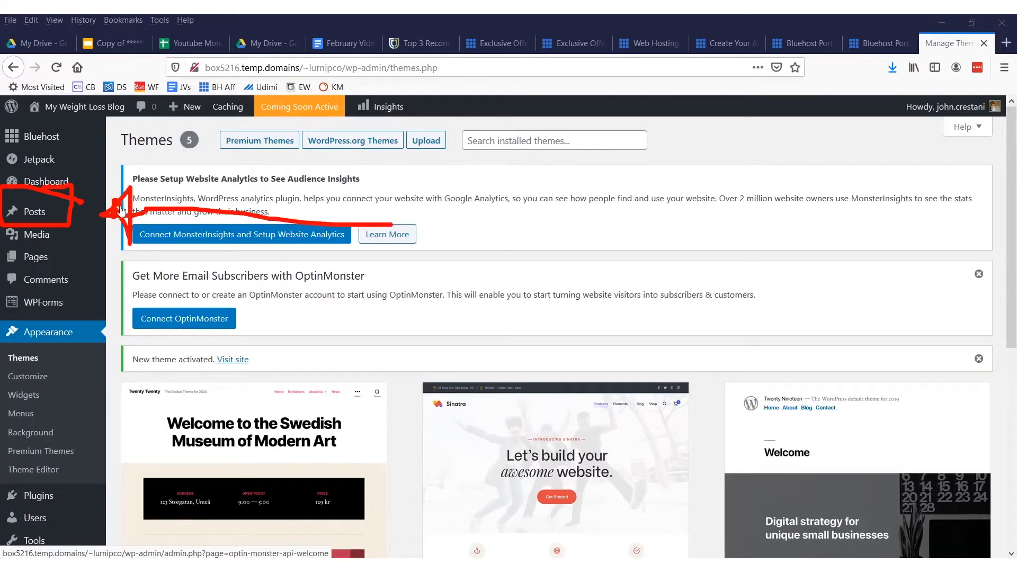
{"action": "left_click", "coordinate": [34, 211]}
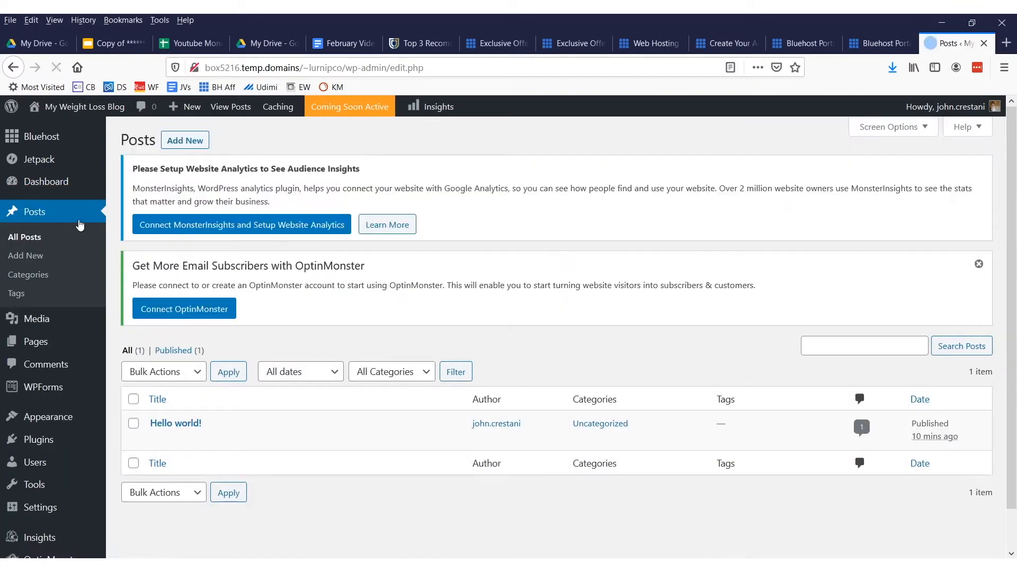
{"action": "left_click", "coordinate": [33, 260]}
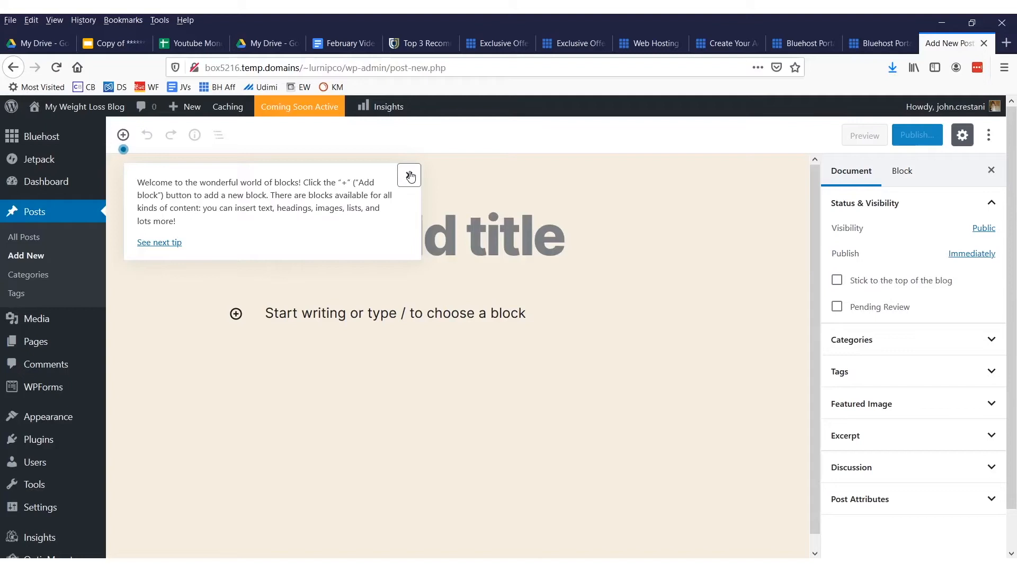
{"action": "left_click", "coordinate": [409, 175]}
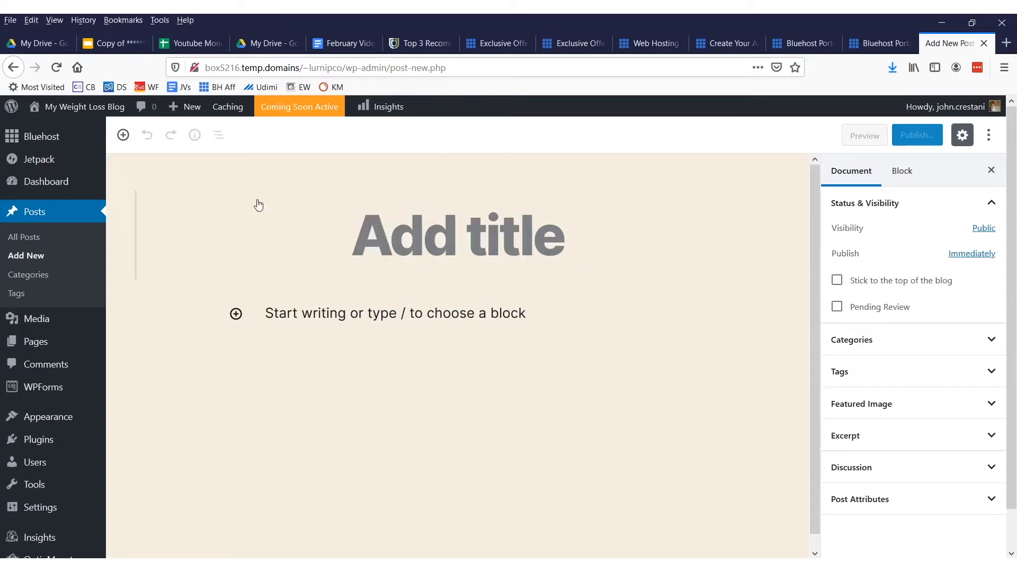
Title the post "How I lost weight drinking beer!" and write "Heres how and here are my recommended beers" followed by three LINK lines
{"action": "type", "text": "How I los"}
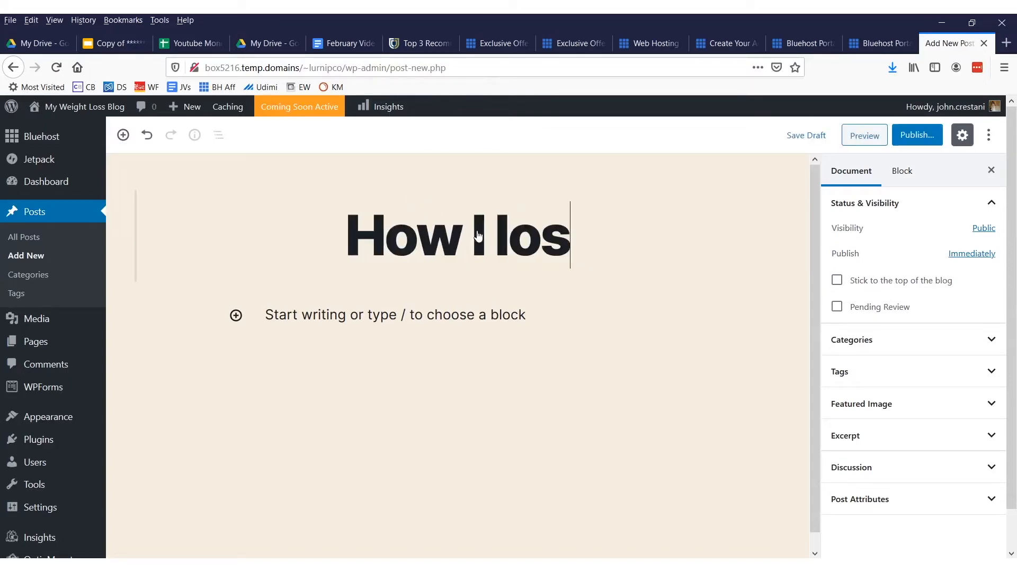
{"action": "type", "text": "t weight drinking b"}
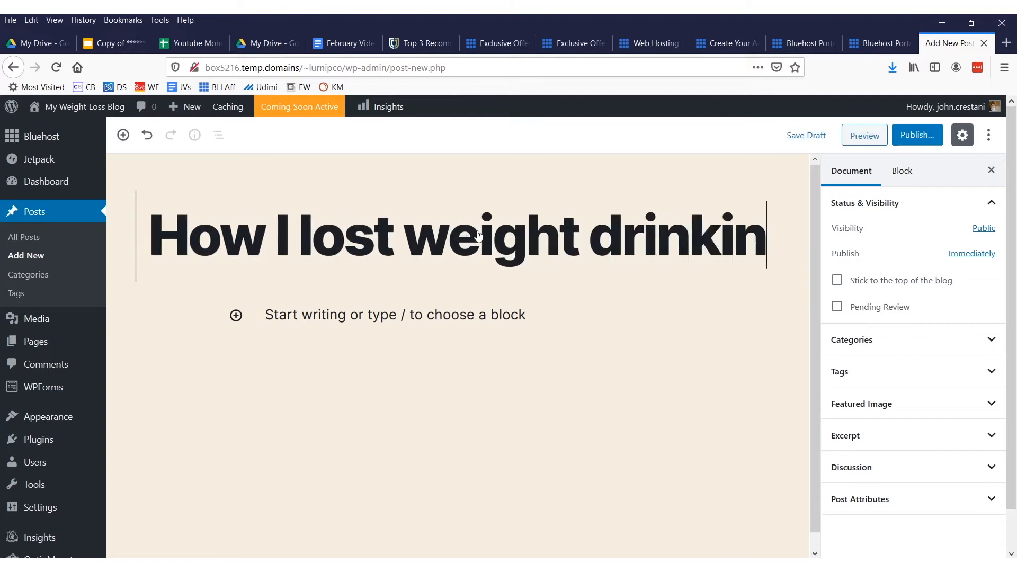
{"action": "type", "text": "eer!"}
{"action": "left_click", "coordinate": [470, 379]}
{"action": "type", "text": "Heres how and here are my recommended beers"}
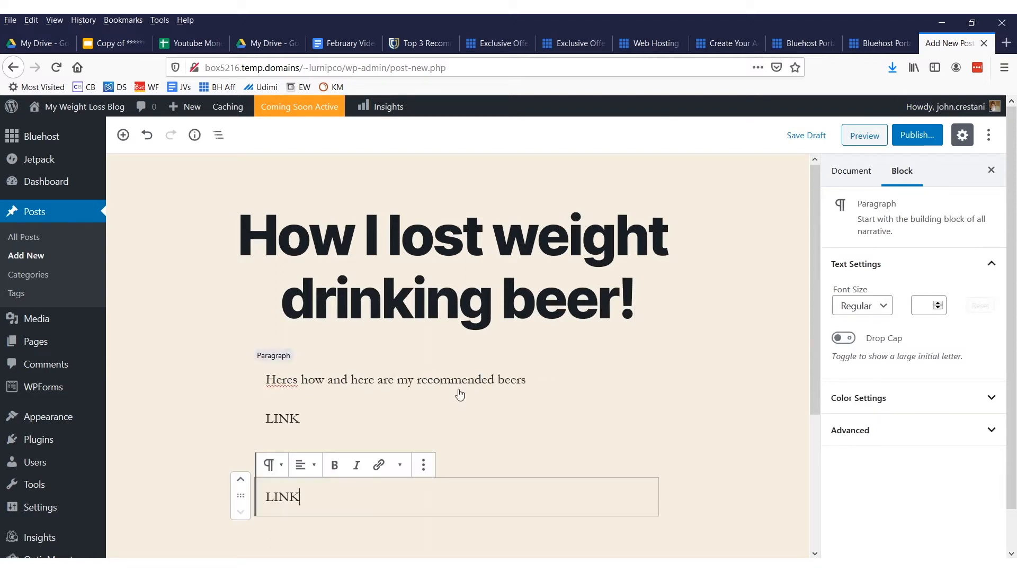
{"action": "mouse_move", "coordinate": [283, 501]}
{"action": "left_mouse_down"}
{"action": "mouse_move", "coordinate": [302, 502]}
{"action": "mouse_move", "coordinate": [272, 503]}
{"action": "left_mouse_up"}
{"action": "left_click", "coordinate": [379, 466]}
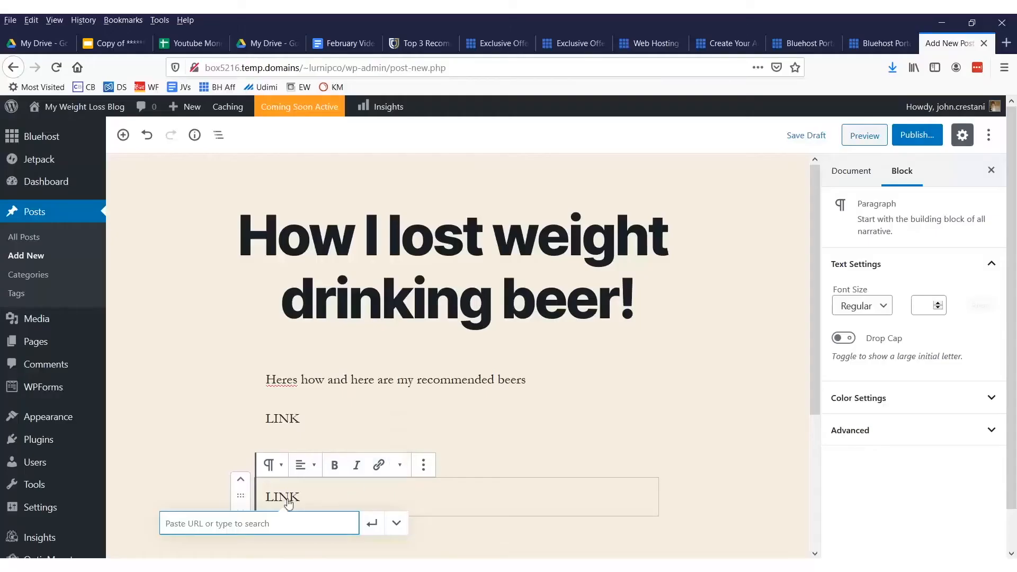
{"action": "type", "text": "http://g"}
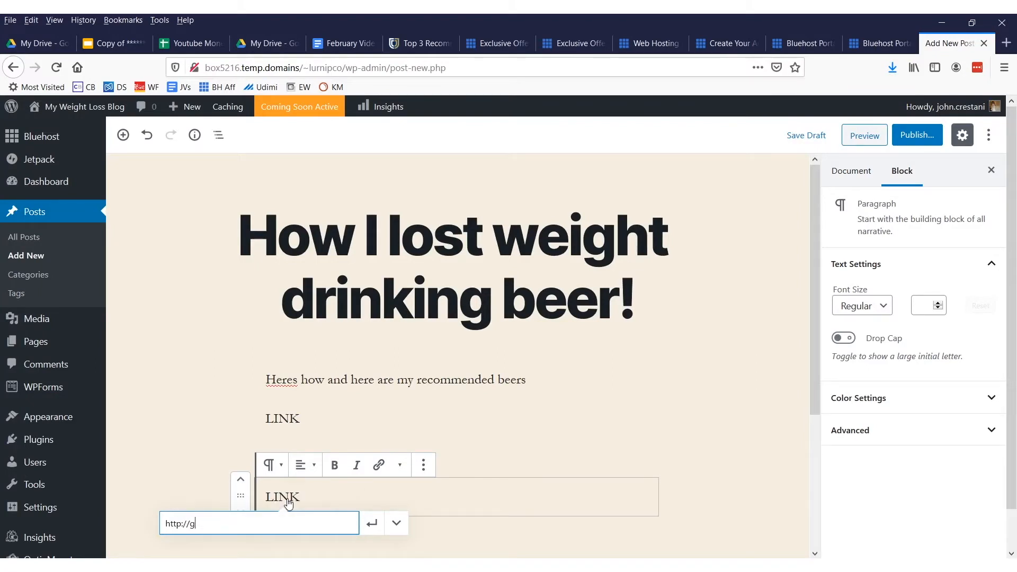
{"action": "type", "text": "oogle.com"}
{"action": "key", "text": "Return"}
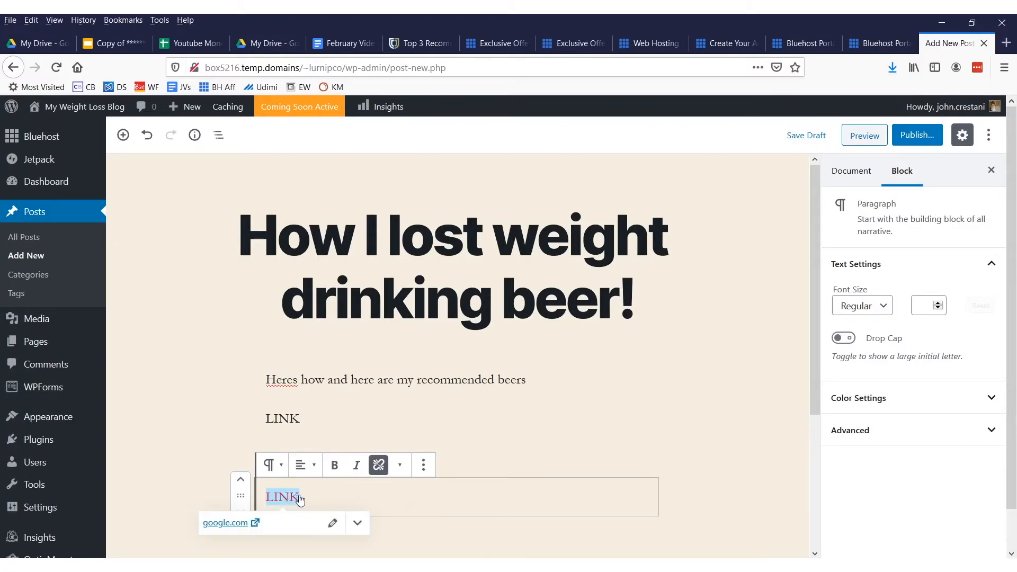
{"action": "left_click", "coordinate": [548, 423]}
Publish the finished blog post and confirm the pre-publish check
{"action": "left_click_drag", "start_coordinate": [948, 120], "coordinate": [892, 159]}
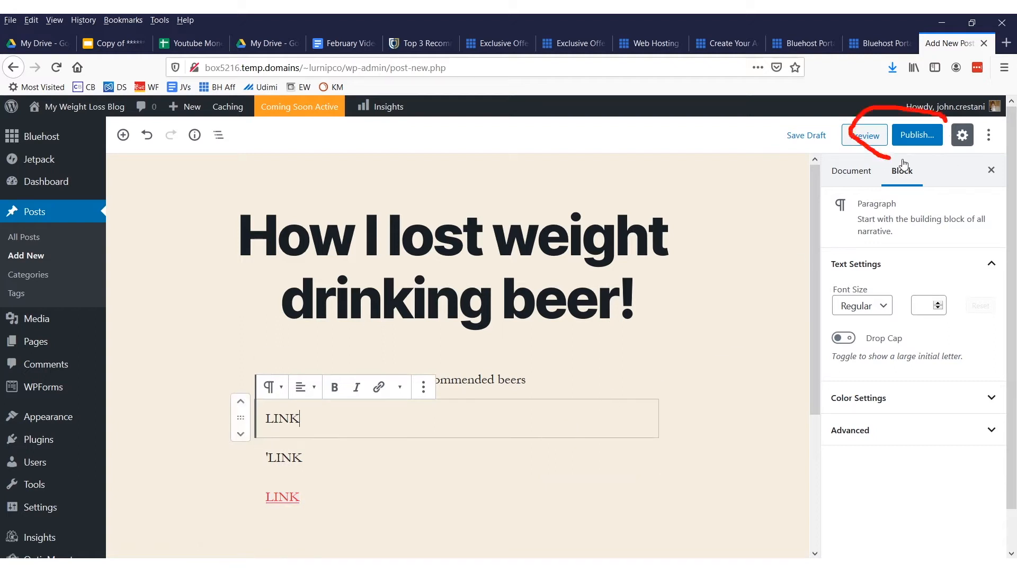
{"action": "mouse_move", "coordinate": [922, 106]}
{"action": "left_mouse_down"}
{"action": "mouse_move", "coordinate": [848, 127]}
{"action": "mouse_move", "coordinate": [896, 106]}
{"action": "left_mouse_up"}
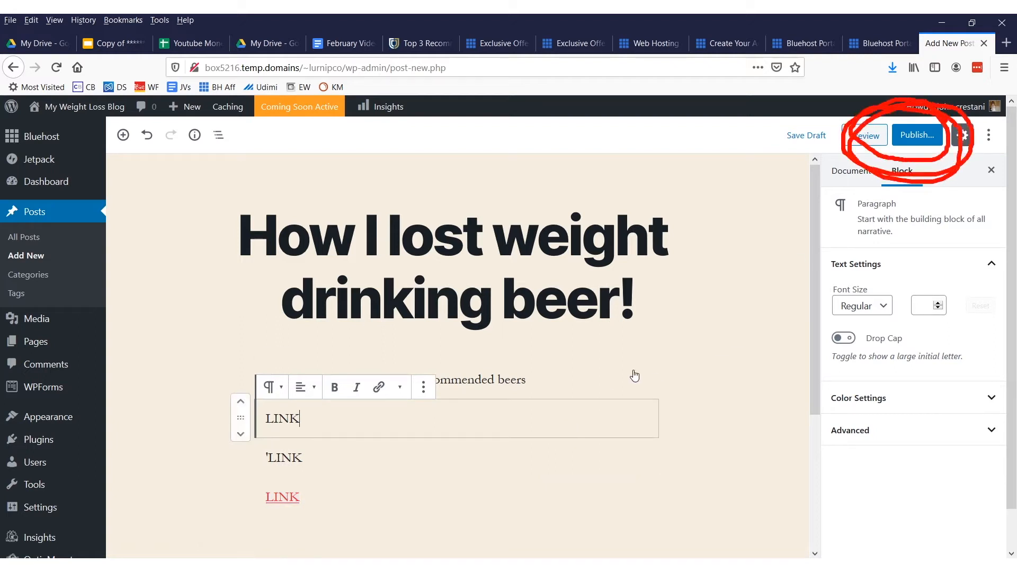
{"action": "left_click_drag", "start_coordinate": [474, 371], "coordinate": [657, 138]}
{"action": "left_click", "coordinate": [917, 135]}
{"action": "left_click", "coordinate": [848, 135]}
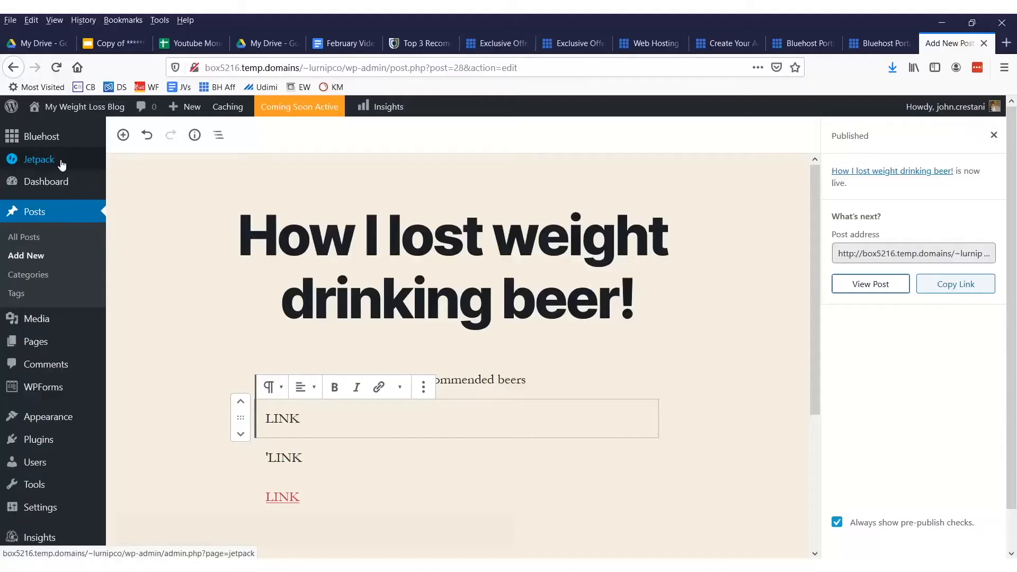
Open the Bluehost home page of the dashboard and launch the site to replace its Coming Soon page
{"action": "mouse_move", "coordinate": [58, 136]}
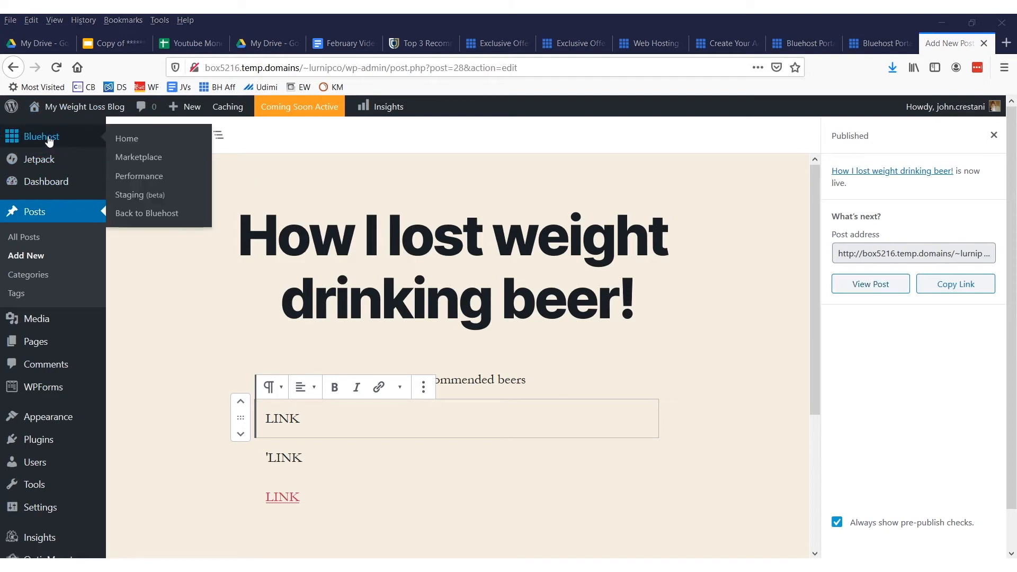
{"action": "left_click", "coordinate": [125, 141]}
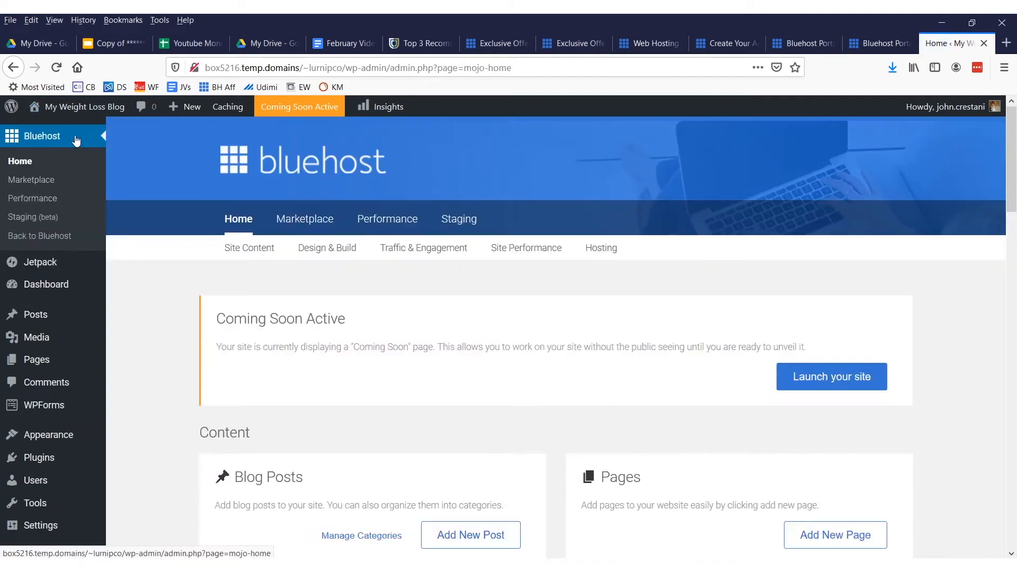
{"action": "scroll", "coordinate": [447, 246], "scroll_direction": "down", "scroll_amount": 3}
{"action": "mouse_move", "coordinate": [175, 241]}
{"action": "left_mouse_down"}
{"action": "mouse_move", "coordinate": [715, 250]}
{"action": "mouse_move", "coordinate": [672, 287]}
{"action": "mouse_move", "coordinate": [690, 211]}
{"action": "left_mouse_up"}
{"action": "mouse_move", "coordinate": [860, 517]}
{"action": "left_mouse_down"}
{"action": "mouse_move", "coordinate": [848, 311]}
{"action": "mouse_move", "coordinate": [882, 359]}
{"action": "left_mouse_up"}
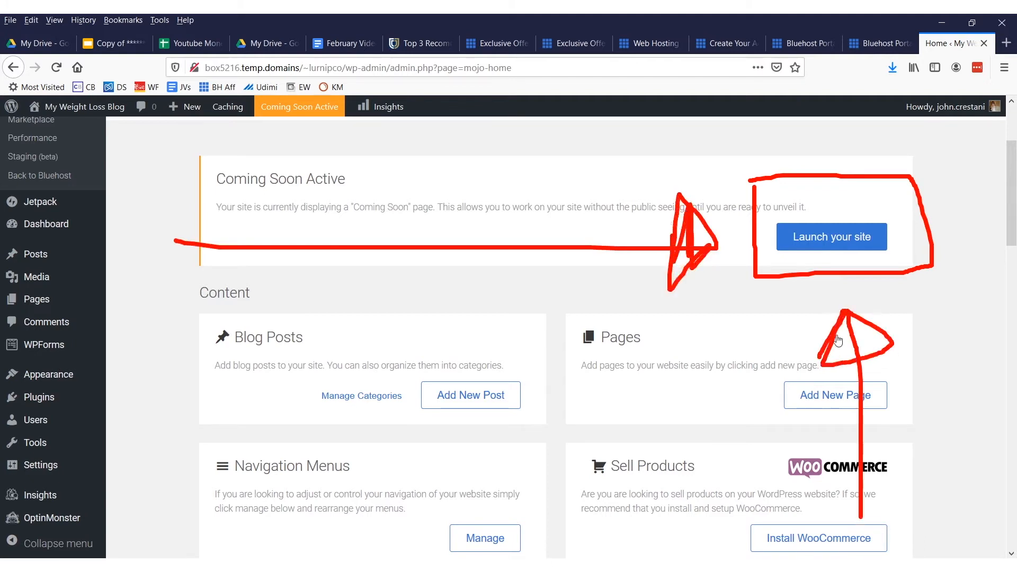
{"action": "key", "text": "Escape"}
{"action": "left_click", "coordinate": [799, 243]}
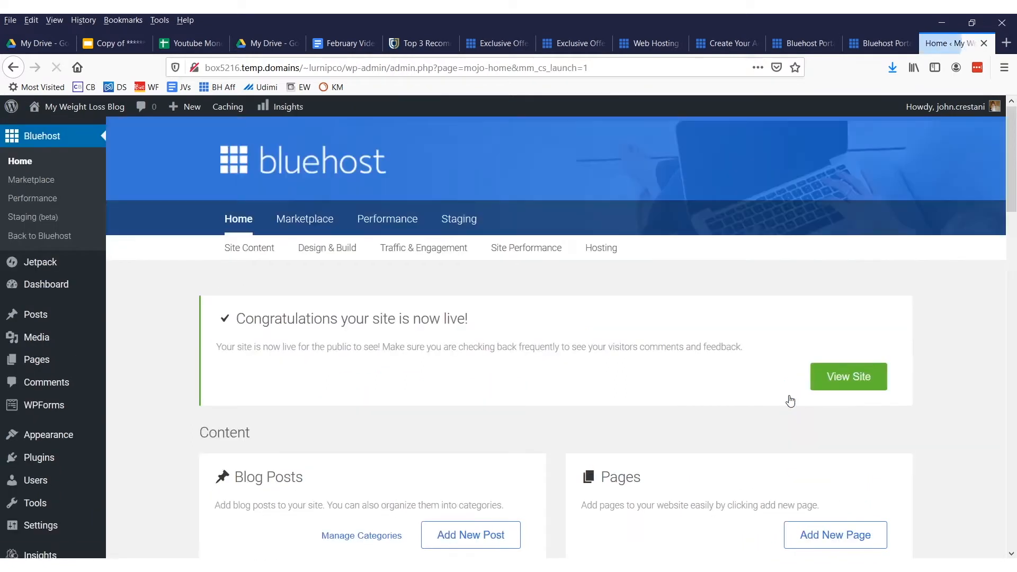
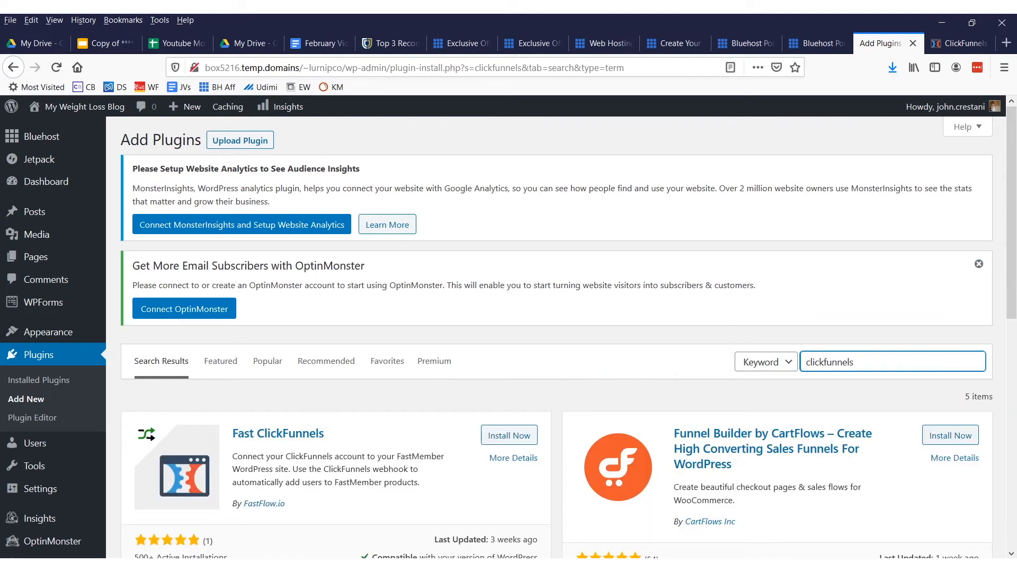
Install the ClickFunnels plugin by Etison, LLC from the plugin search results
{"action": "scroll", "coordinate": [649, 437], "scroll_direction": "down", "scroll_amount": 6}
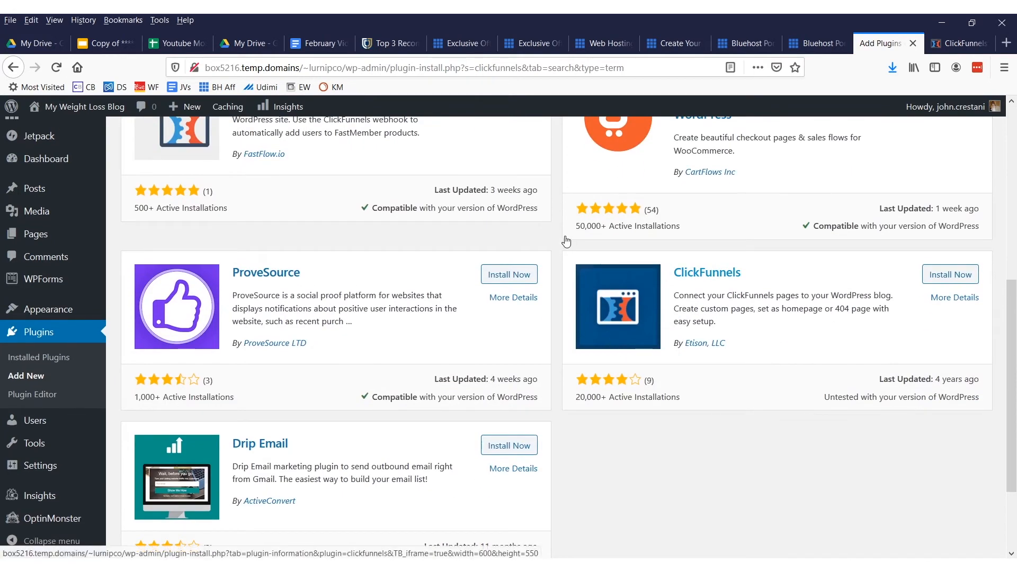
{"action": "left_click_drag", "start_coordinate": [565, 236], "coordinate": [901, 403]}
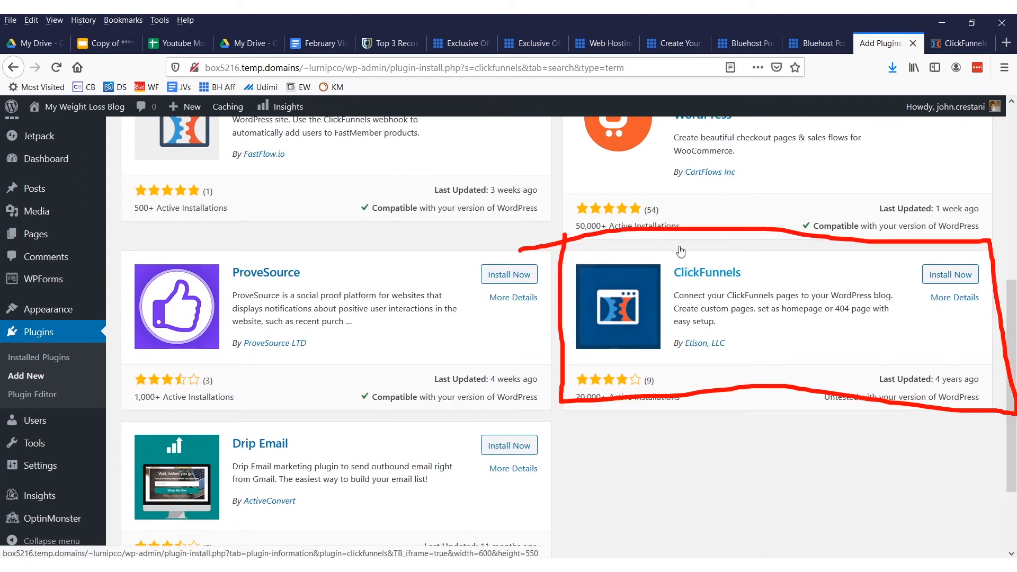
{"action": "left_click", "coordinate": [951, 274]}
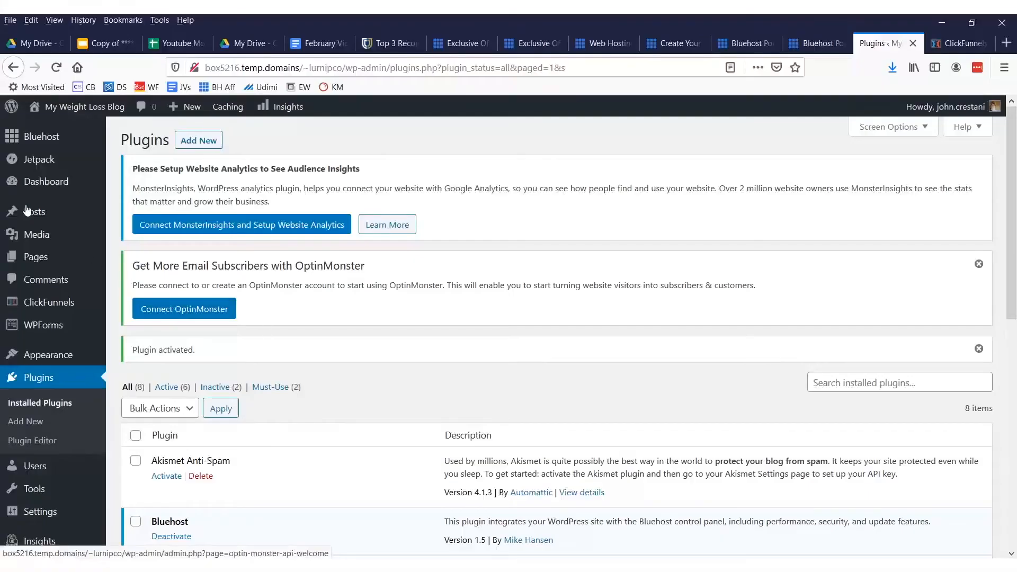
Open the ClickFunnels plugin's page list and follow its finish plugin set-up link to the API Connection settings
{"action": "mouse_move", "coordinate": [86, 257]}
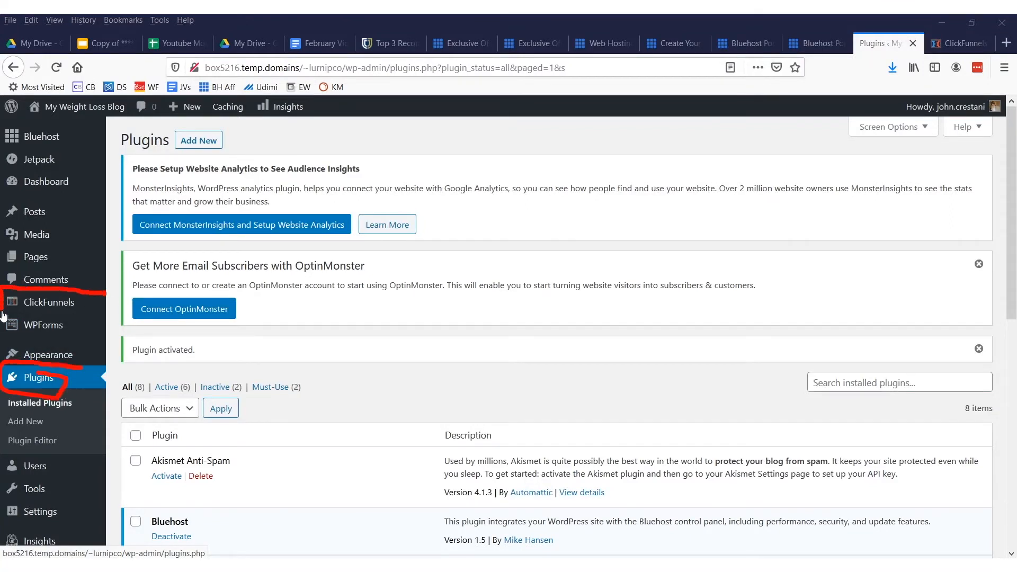
{"action": "mouse_move", "coordinate": [45, 304]}
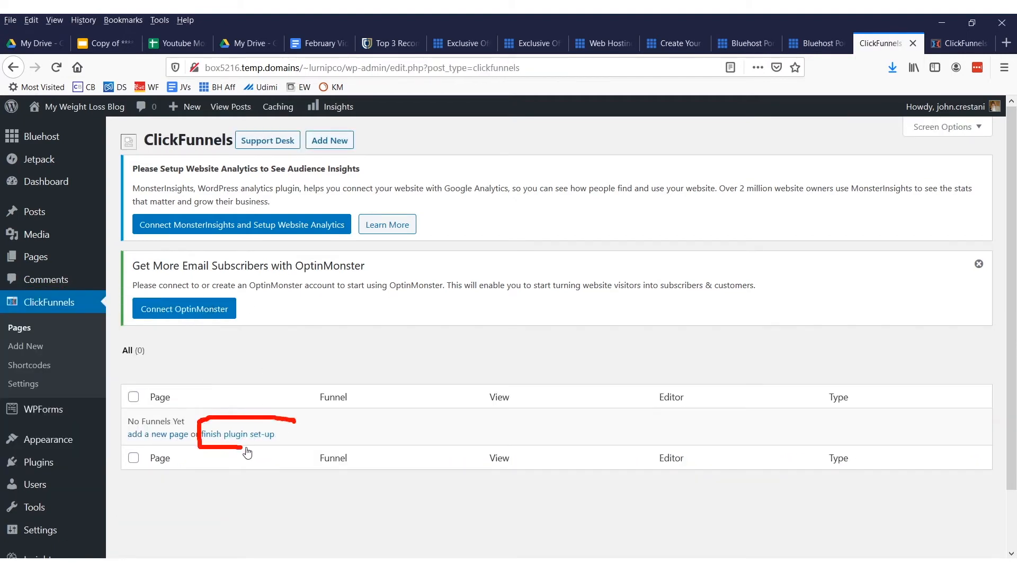
{"action": "left_click", "coordinate": [283, 426]}
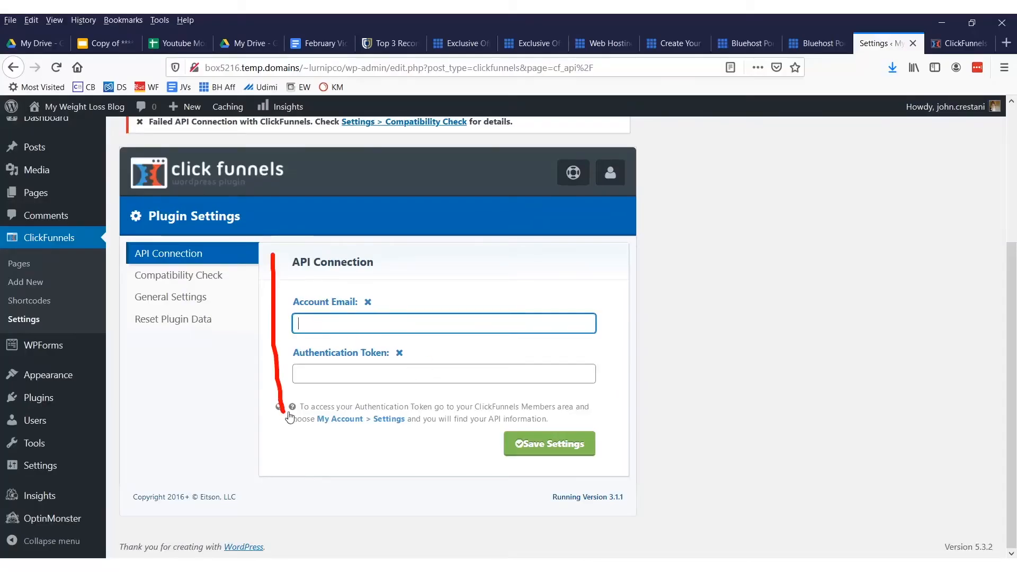
{"action": "left_click_drag", "start_coordinate": [259, 274], "coordinate": [245, 276]}
{"action": "key", "text": "Escape"}
Switch to the ClickFunnels account, open the first funnel in the SAS Pro affiliate promos group and preview its Registration Page
{"action": "left_click", "coordinate": [960, 44]}
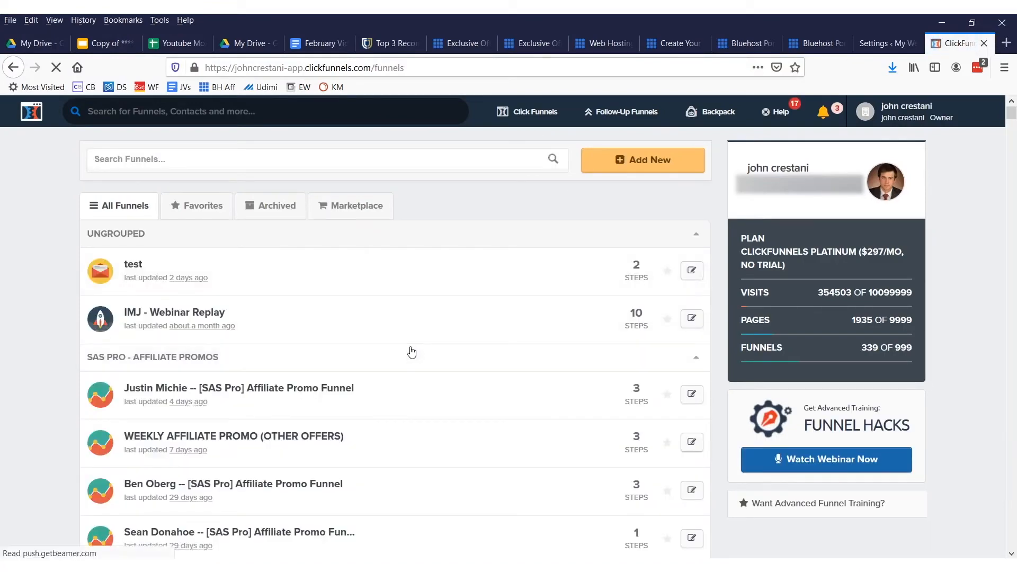
{"action": "left_click", "coordinate": [322, 391]}
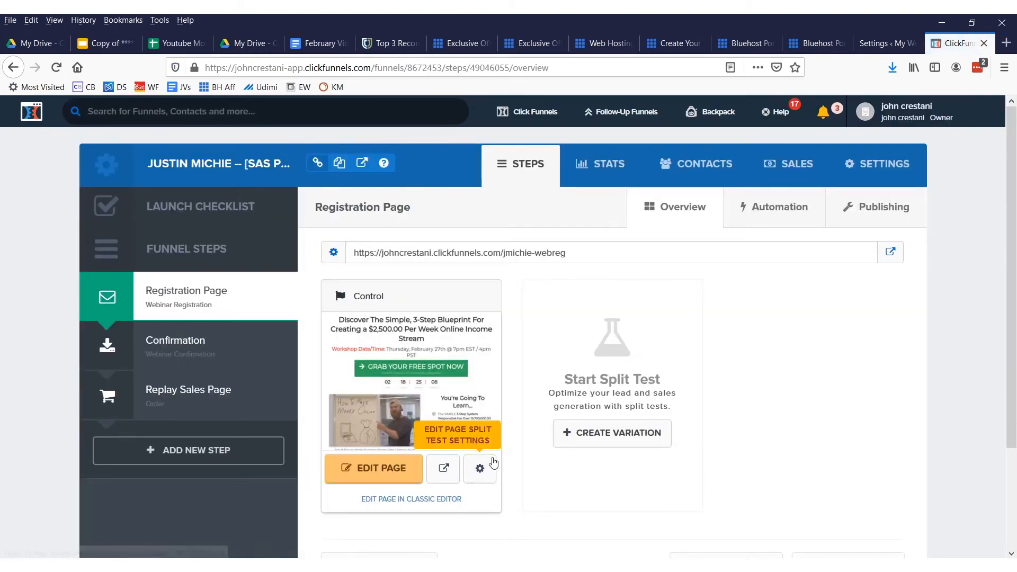
{"action": "middle_click", "coordinate": [443, 468]}
{"action": "left_click", "coordinate": [957, 42]}
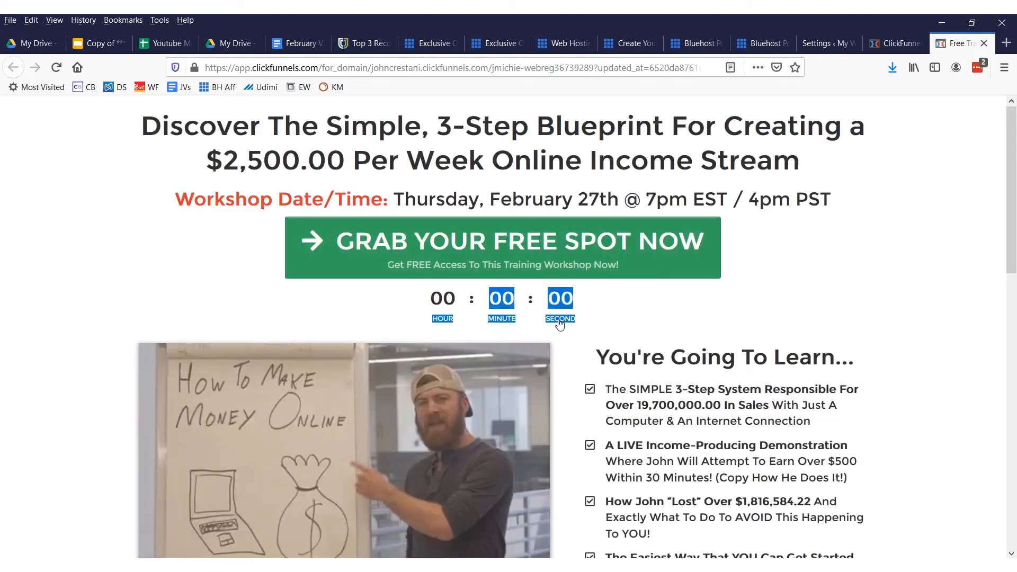
{"action": "left_click", "coordinate": [560, 324]}
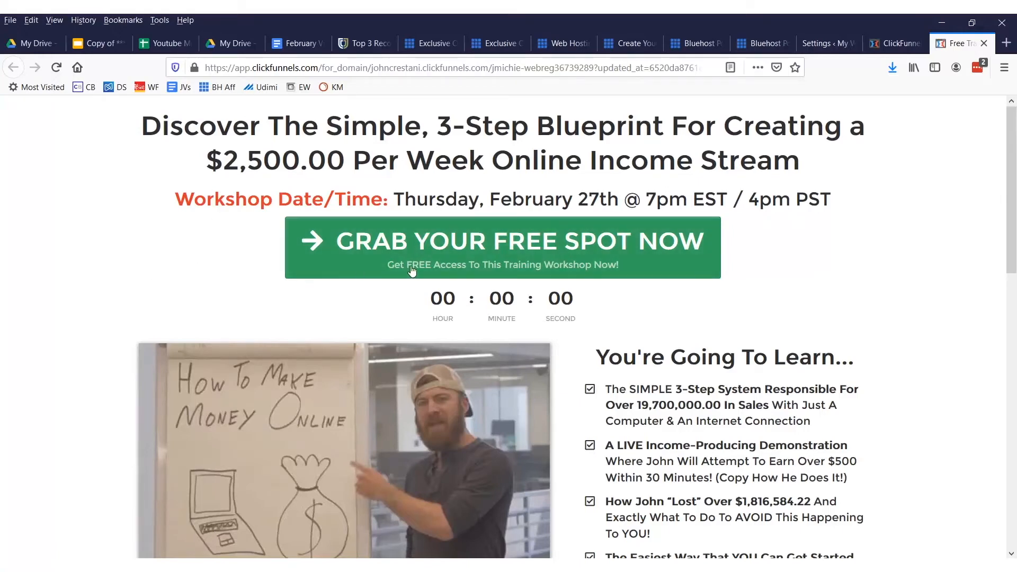
{"action": "scroll", "coordinate": [589, 319], "scroll_direction": "down", "scroll_amount": 10}
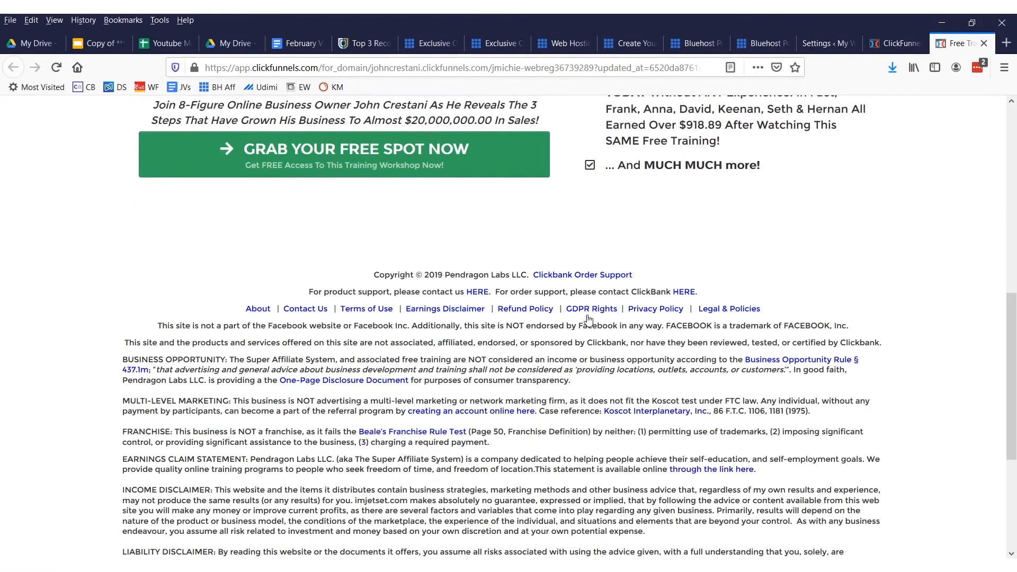
{"action": "scroll", "coordinate": [589, 320], "scroll_direction": "down", "scroll_amount": 4}
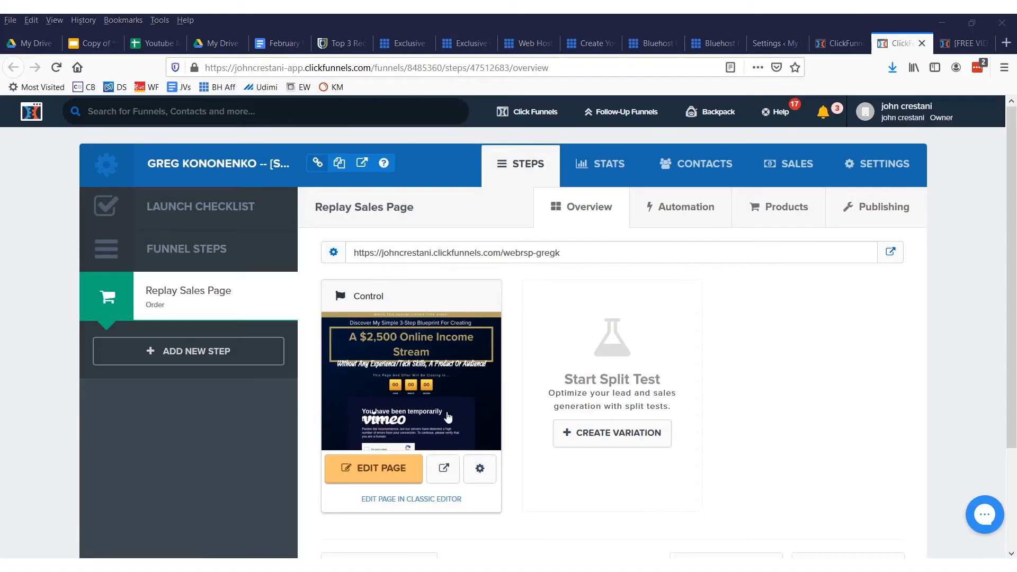
Examine the Replay Sales Page preview from its headline, countdown and video through the offer list and testimonials
{"action": "left_click", "coordinate": [942, 46]}
{"action": "left_click_drag", "start_coordinate": [206, 193], "coordinate": [686, 193]}
{"action": "left_click", "coordinate": [791, 193]}
{"action": "left_click_drag", "start_coordinate": [360, 109], "coordinate": [586, 107]}
{"action": "scroll", "coordinate": [445, 175], "scroll_direction": "down", "scroll_amount": 3}
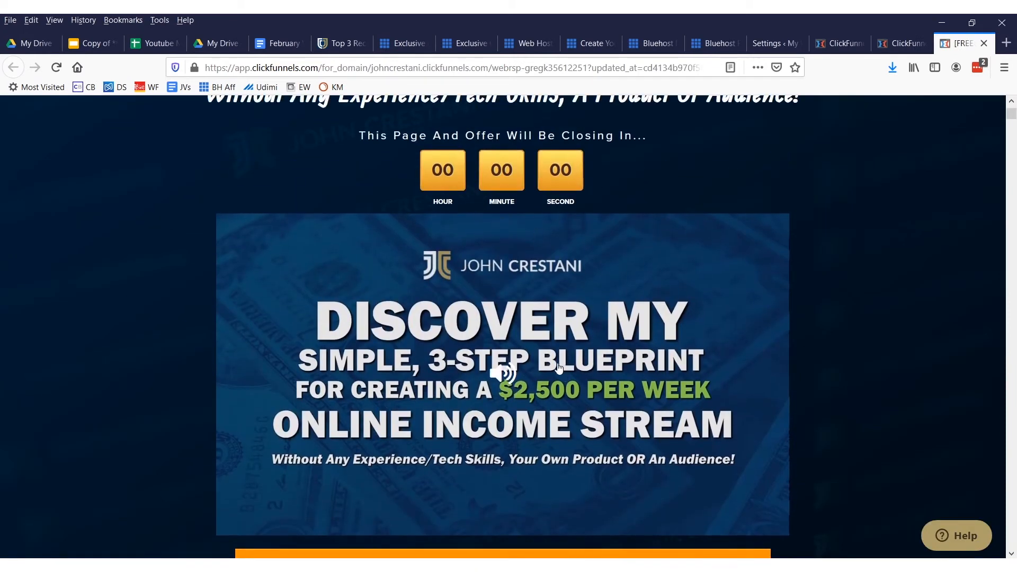
{"action": "scroll", "coordinate": [560, 365], "scroll_direction": "down", "scroll_amount": 9}
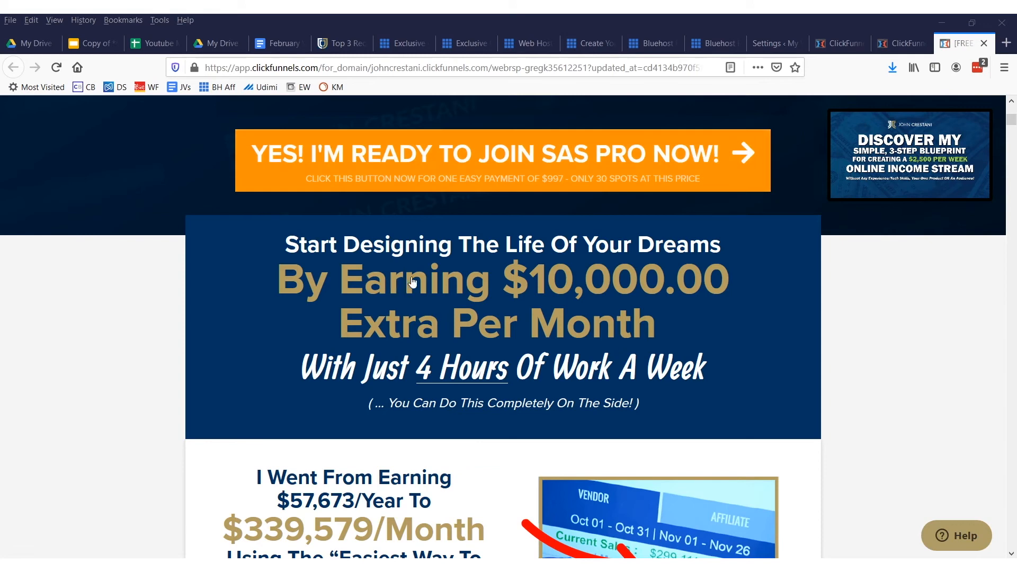
{"action": "scroll", "coordinate": [404, 285], "scroll_direction": "down", "scroll_amount": 20}
{"action": "left_click_drag", "start_coordinate": [1014, 144], "coordinate": [996, 393]}
{"action": "scroll", "coordinate": [529, 211], "scroll_direction": "up", "scroll_amount": 6}
{"action": "scroll", "coordinate": [385, 346], "scroll_direction": "down", "scroll_amount": 14}
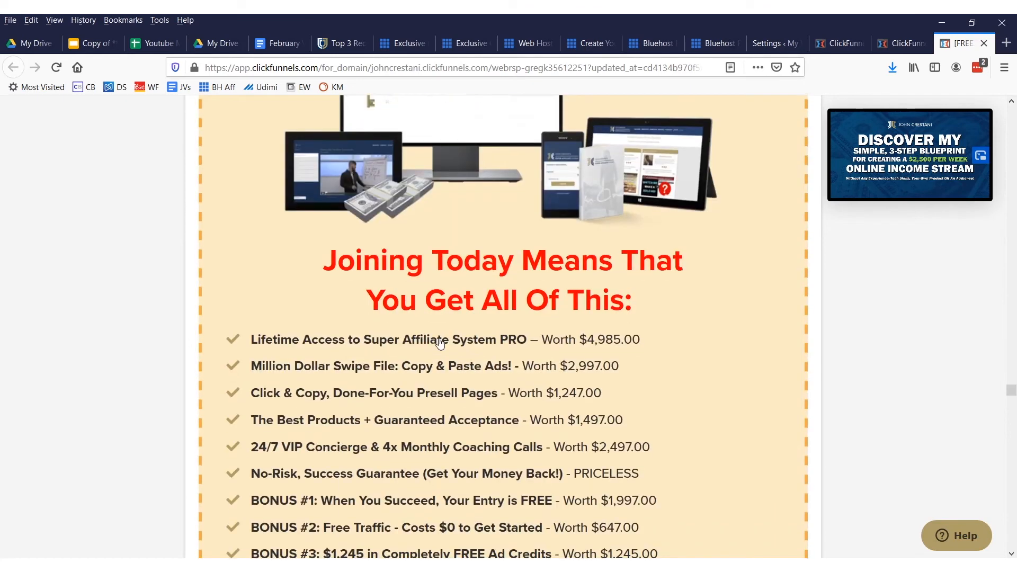
{"action": "scroll", "coordinate": [477, 352], "scroll_direction": "down", "scroll_amount": 20}
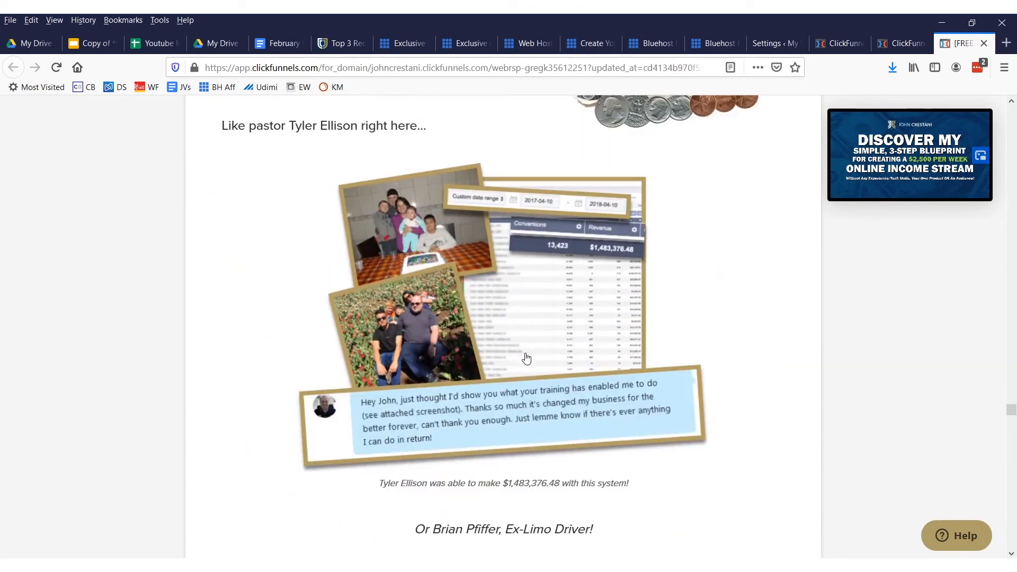
{"action": "scroll", "coordinate": [526, 359], "scroll_direction": "down", "scroll_amount": 20}
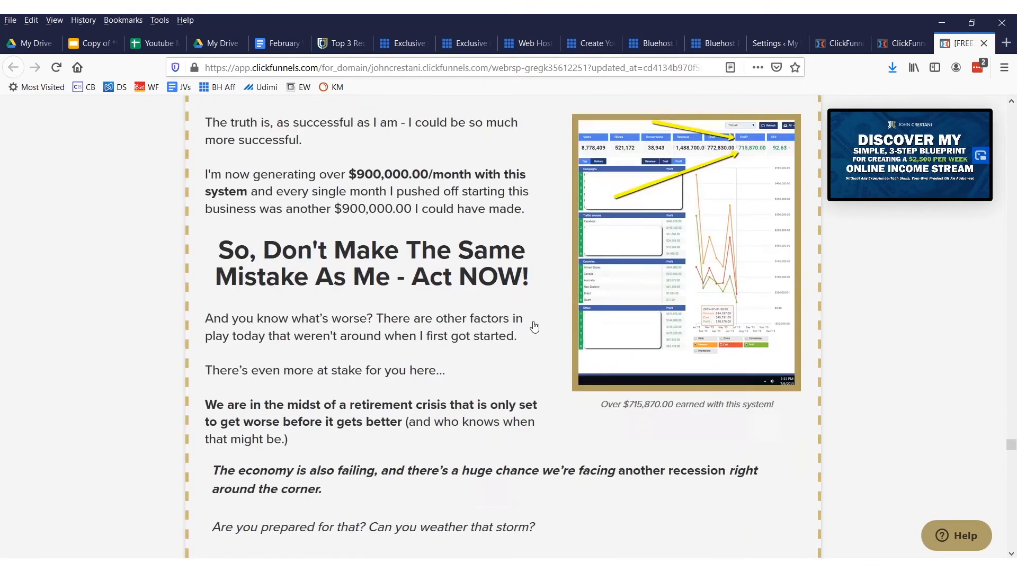
{"action": "scroll", "coordinate": [534, 327], "scroll_direction": "down", "scroll_amount": 12}
Open the Replay Sales Page in the page editor and move the countdown timer directly above the "A $2,500 Online Income Stream" headline
{"action": "left_click", "coordinate": [901, 43]}
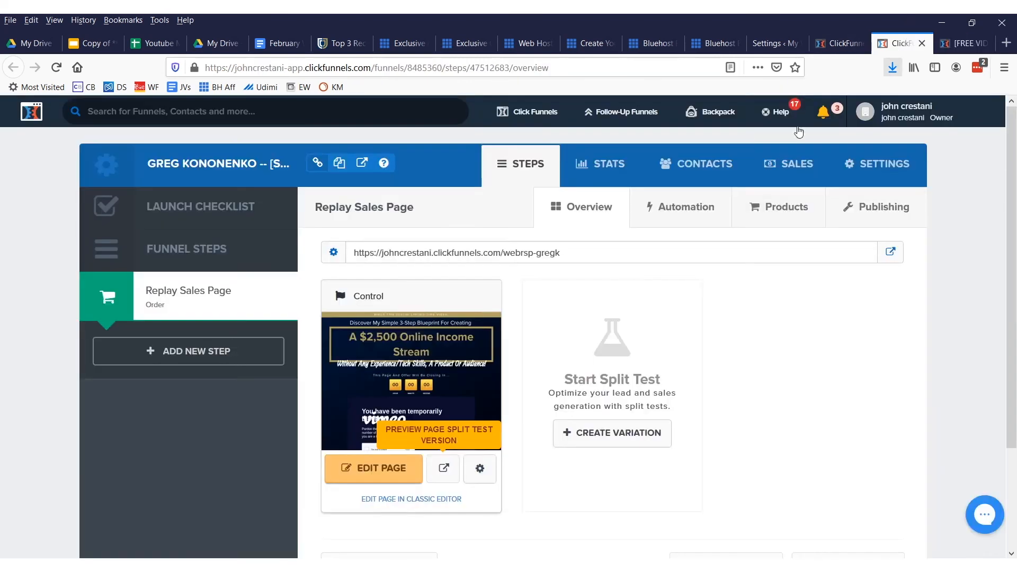
{"action": "left_click_drag", "start_coordinate": [412, 442], "coordinate": [312, 501]}
{"action": "left_click", "coordinate": [369, 470]}
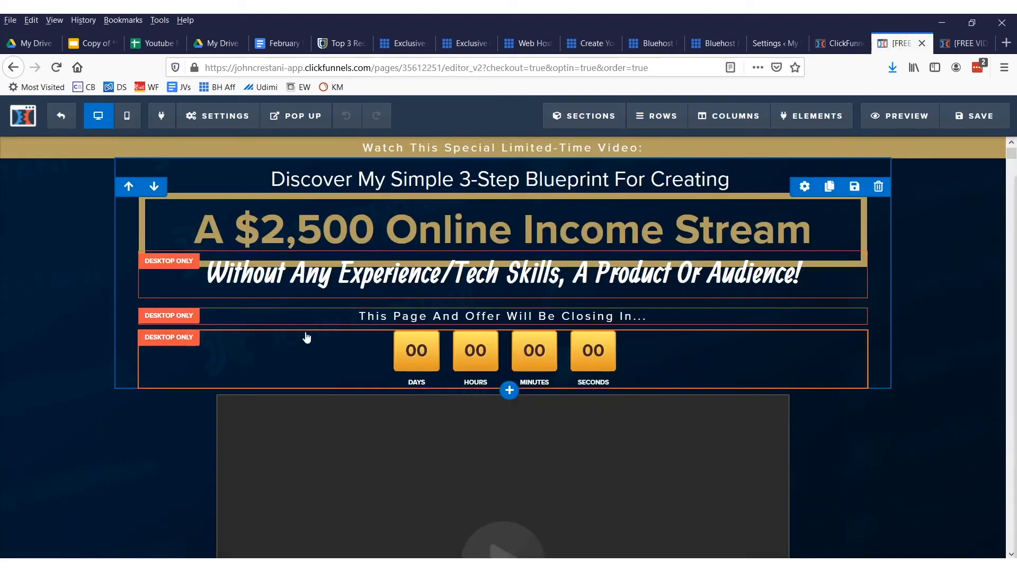
{"action": "left_click_drag", "start_coordinate": [308, 363], "coordinate": [353, 220]}
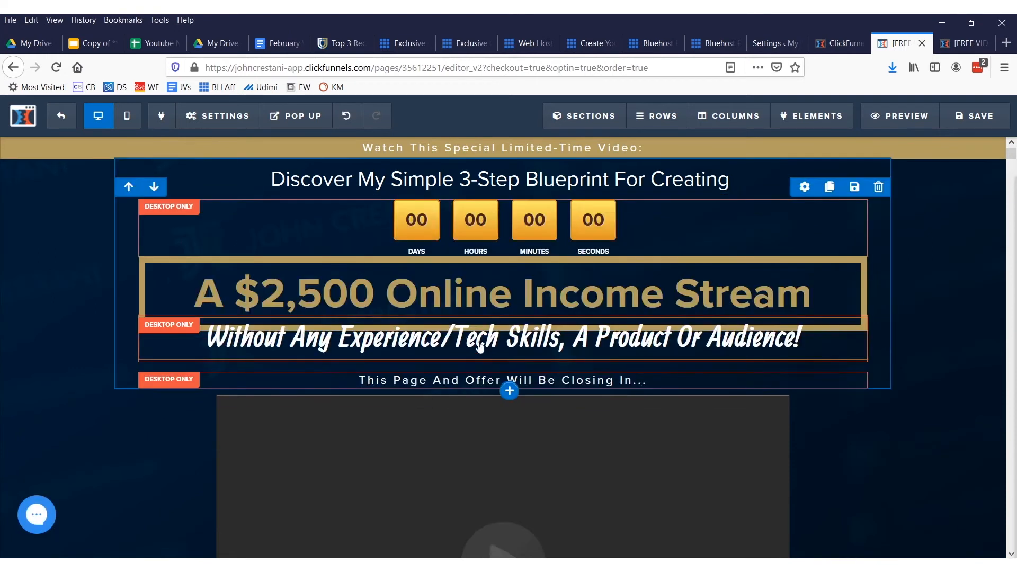
Set the sales page video's type to YouTube and close the video settings
{"action": "scroll", "coordinate": [480, 347], "scroll_direction": "down", "scroll_amount": 6}
{"action": "scroll", "coordinate": [538, 345], "scroll_direction": "up", "scroll_amount": 2}
{"action": "left_click", "coordinate": [509, 322]}
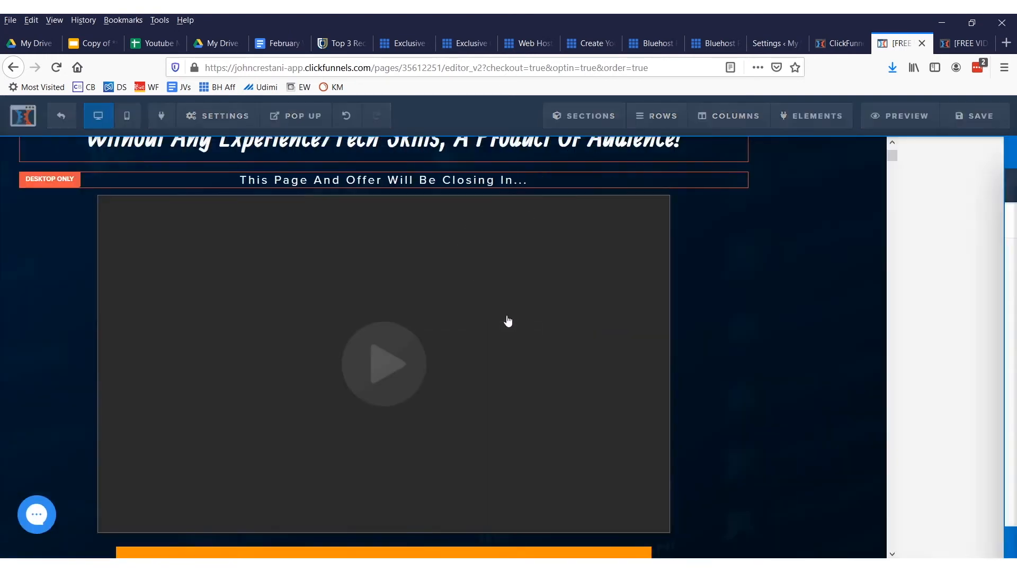
{"action": "left_click", "coordinate": [969, 265]}
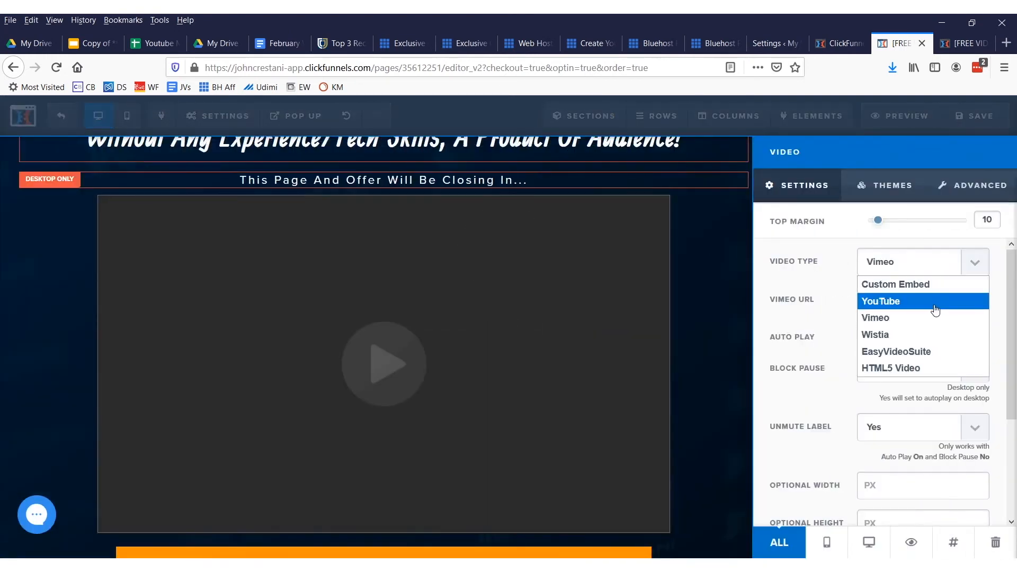
{"action": "left_click", "coordinate": [900, 297]}
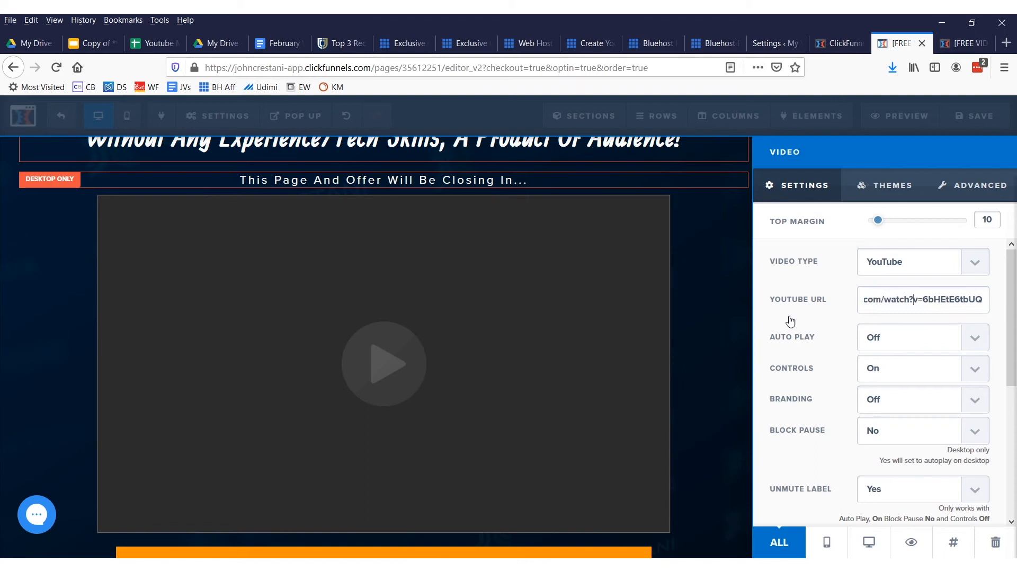
{"action": "left_click", "coordinate": [726, 310]}
{"action": "left_click", "coordinate": [604, 295]}
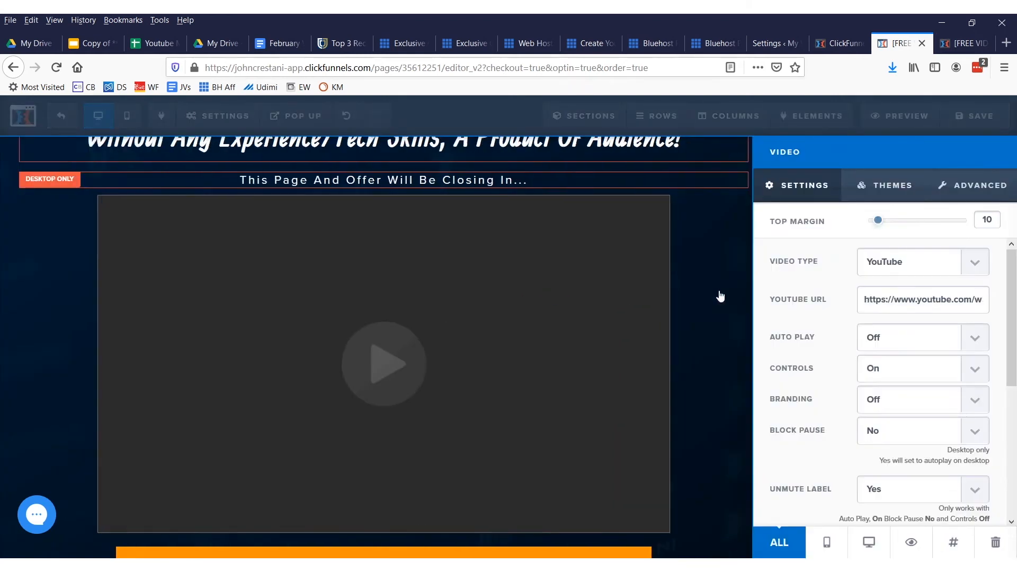
{"action": "left_click", "coordinate": [721, 296]}
{"action": "left_click", "coordinate": [193, 117]}
Try the green background #638c6d on the "YES! I'M READY TO JOIN SAS PRO NOW!" button and restore the recently used orange
{"action": "scroll", "coordinate": [613, 376], "scroll_direction": "down", "scroll_amount": 4}
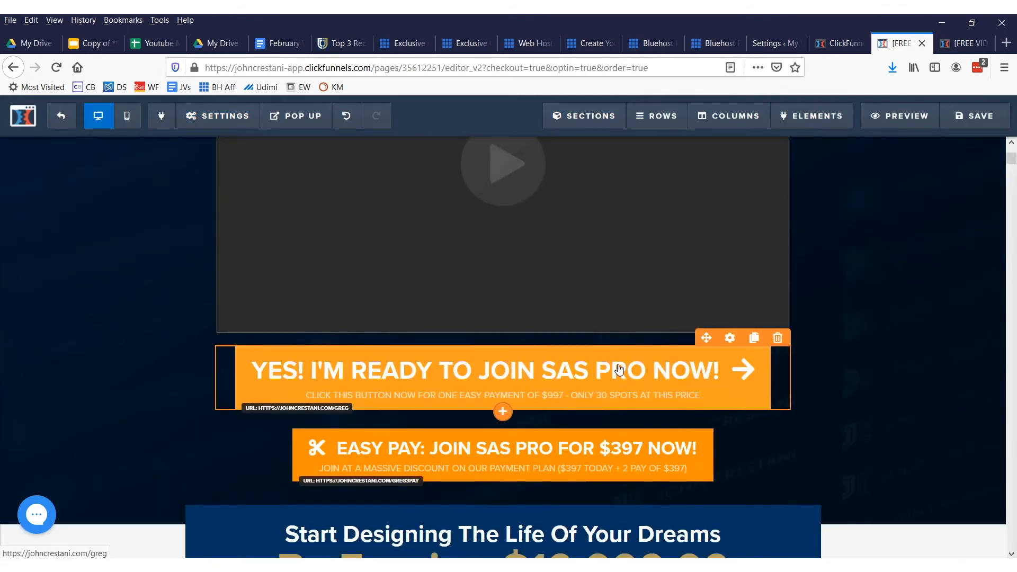
{"action": "left_click", "coordinate": [606, 384]}
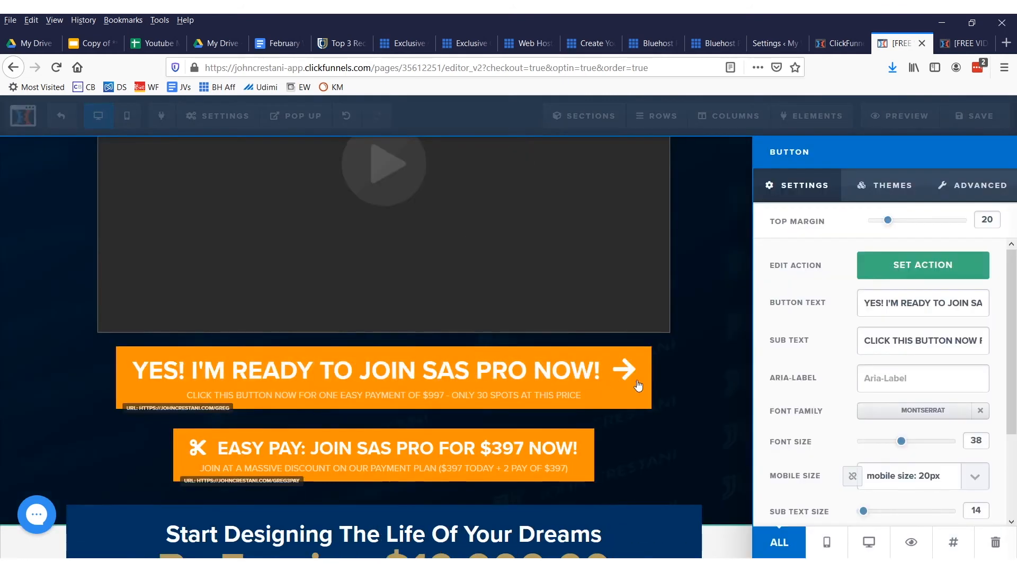
{"action": "scroll", "coordinate": [901, 396], "scroll_direction": "down", "scroll_amount": 2}
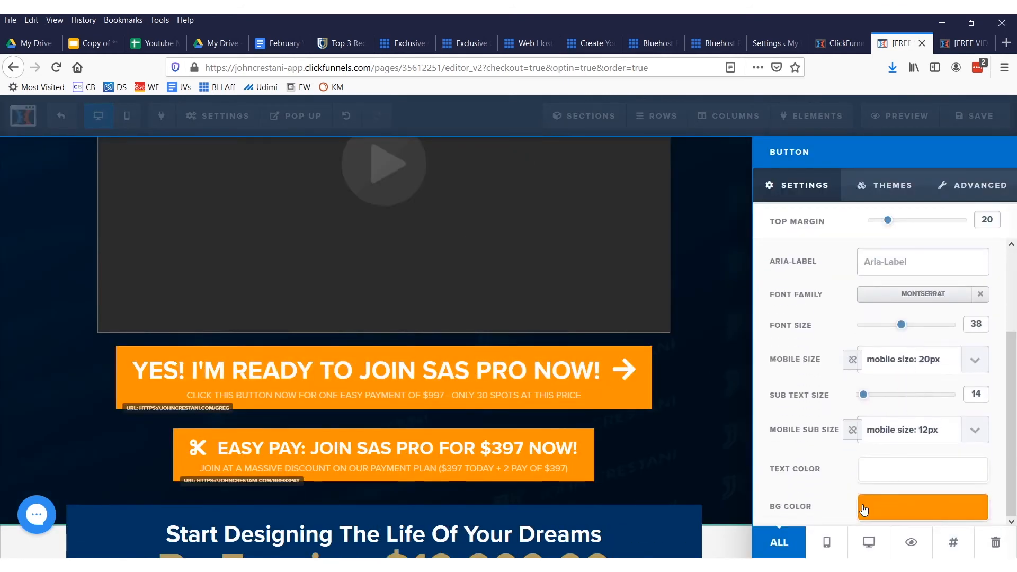
{"action": "left_click", "coordinate": [868, 509]}
{"action": "left_click", "coordinate": [924, 379]}
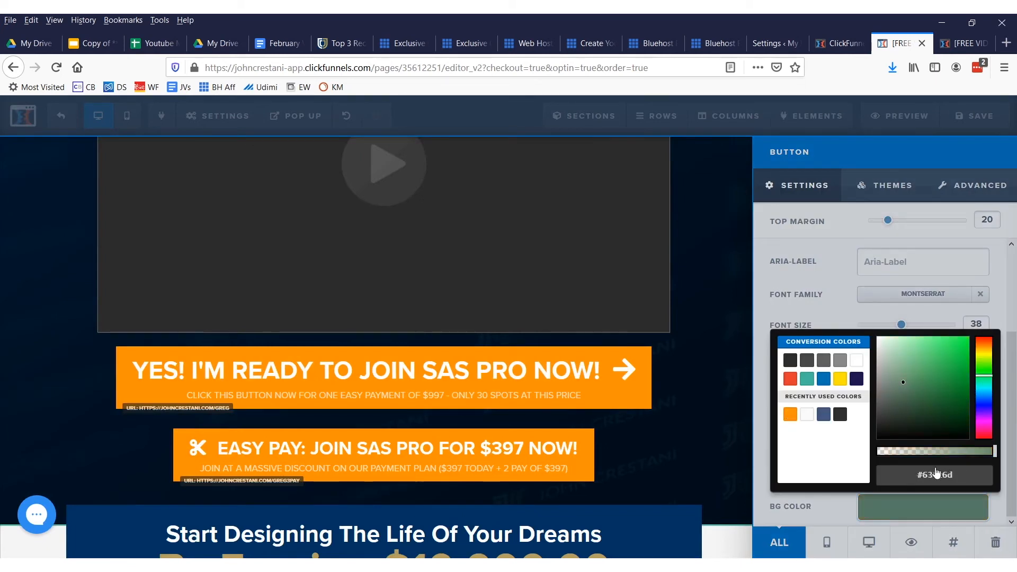
{"action": "left_click", "coordinate": [832, 490]}
{"action": "left_click", "coordinate": [887, 509]}
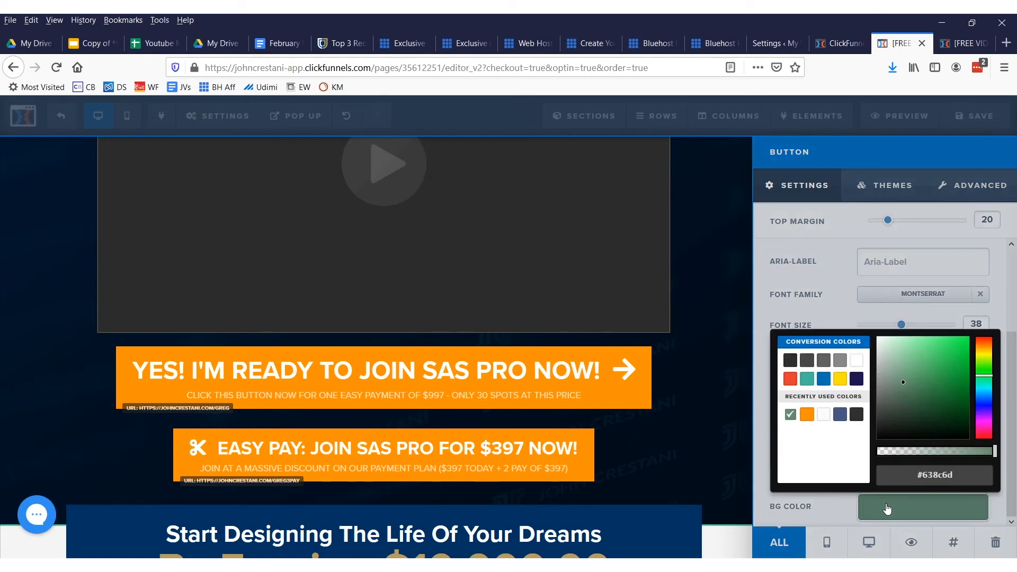
{"action": "left_click", "coordinate": [807, 414]}
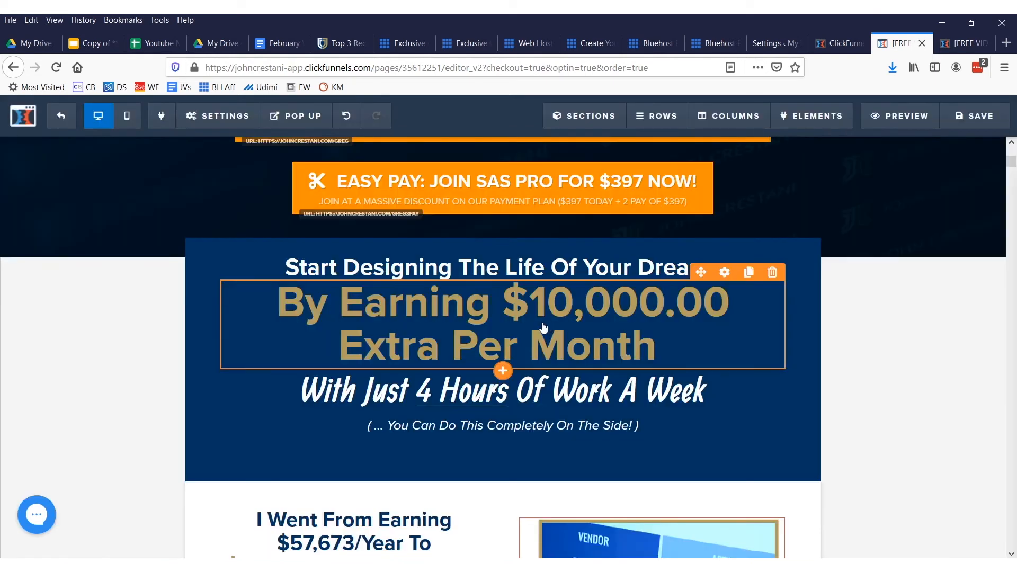
Recolor the whole "By Earning $10,000.00 Extra Per Month" headline text in bright pink
{"action": "left_click", "coordinate": [543, 325]}
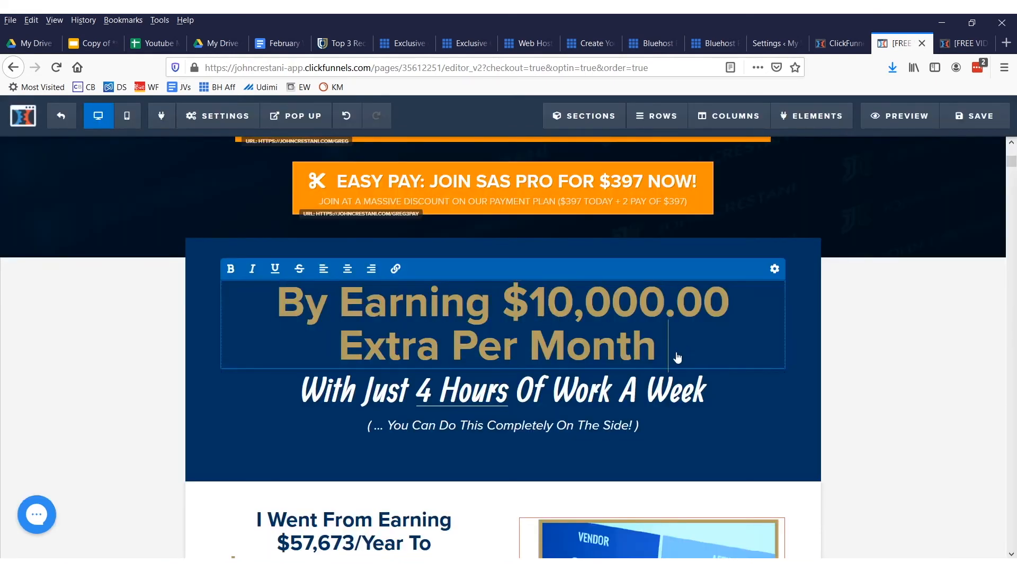
{"action": "key", "text": "ctrl+a"}
{"action": "left_click", "coordinate": [775, 269]}
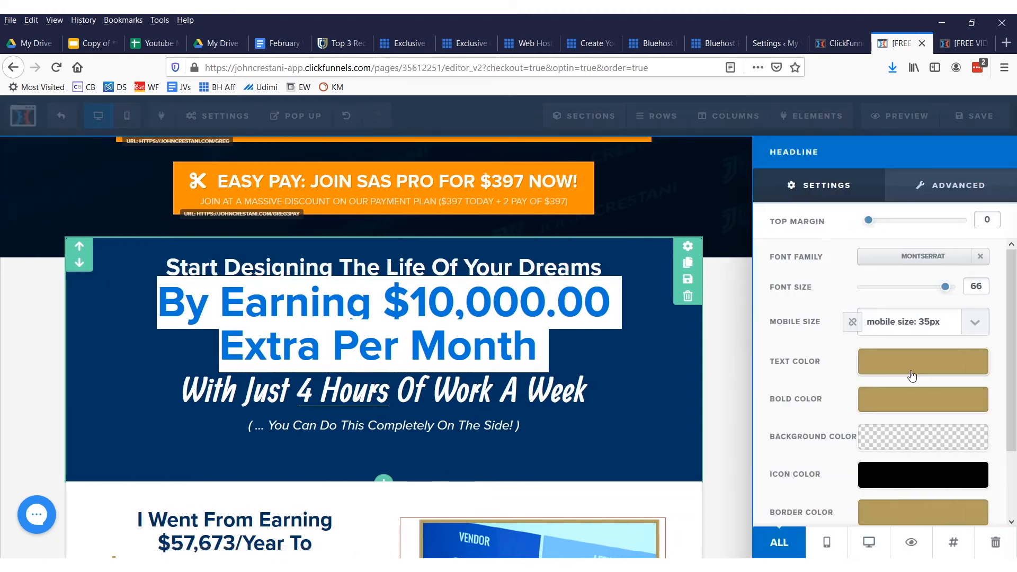
{"action": "left_click", "coordinate": [908, 361]}
{"action": "left_click", "coordinate": [986, 448]}
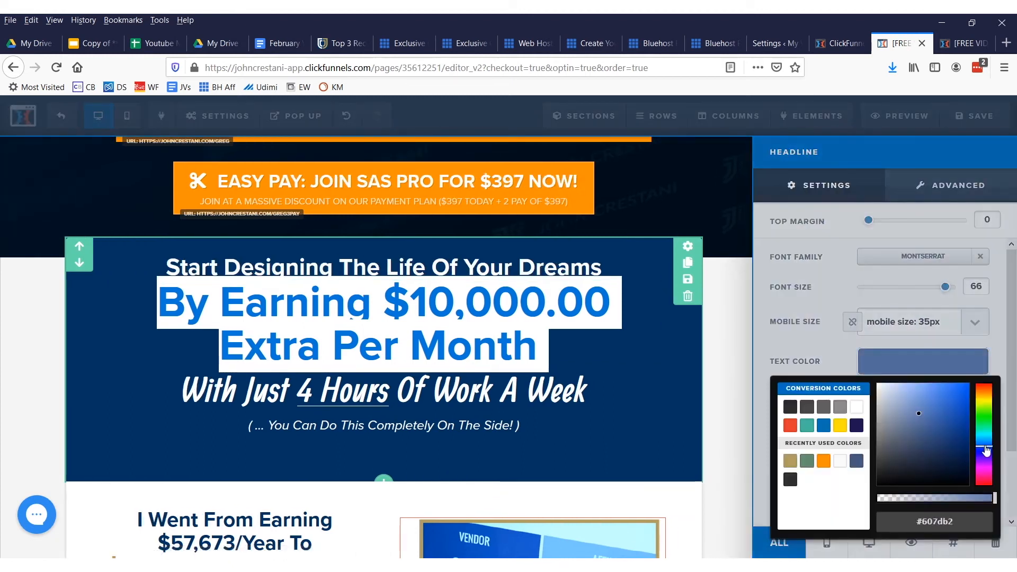
{"action": "left_click_drag", "start_coordinate": [967, 410], "coordinate": [954, 387]}
{"action": "left_click", "coordinate": [665, 364]}
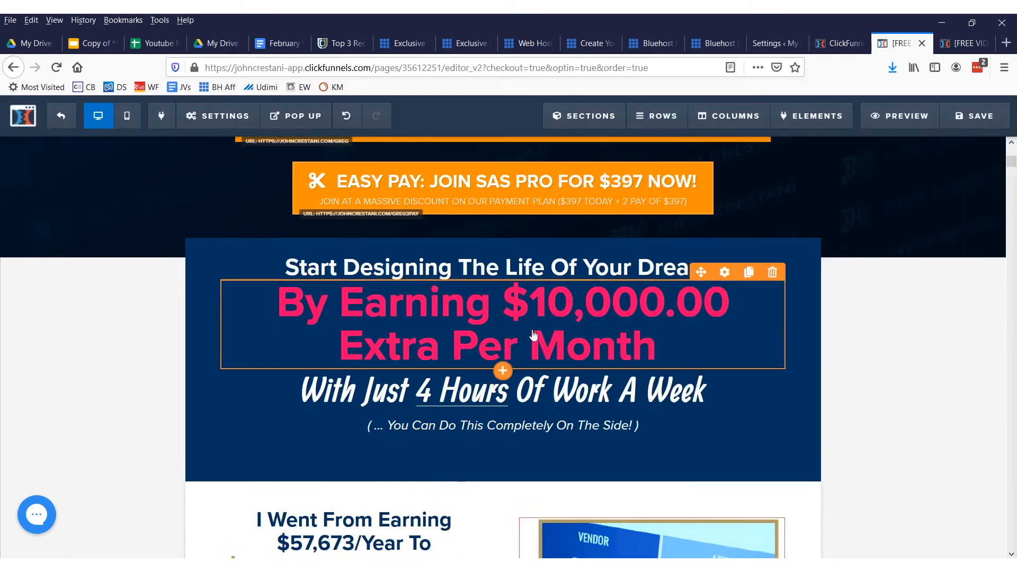
Add an Image element directly below the vendor sales screenshot next to the "$339,579/Month" headline
{"action": "scroll", "coordinate": [633, 400], "scroll_direction": "down", "scroll_amount": 5}
{"action": "left_click", "coordinate": [634, 311]}
{"action": "left_click", "coordinate": [583, 447]}
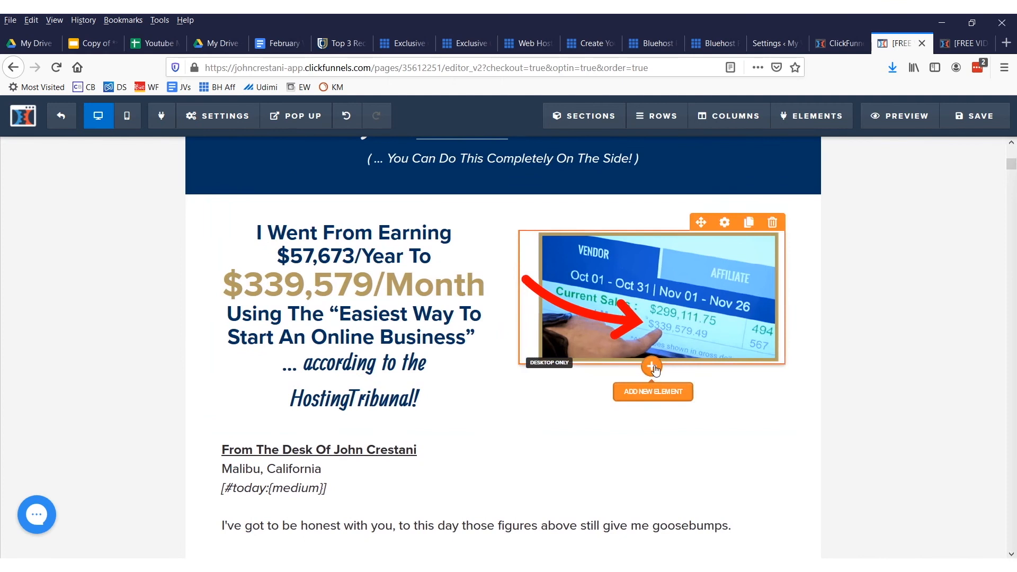
{"action": "left_click", "coordinate": [661, 391]}
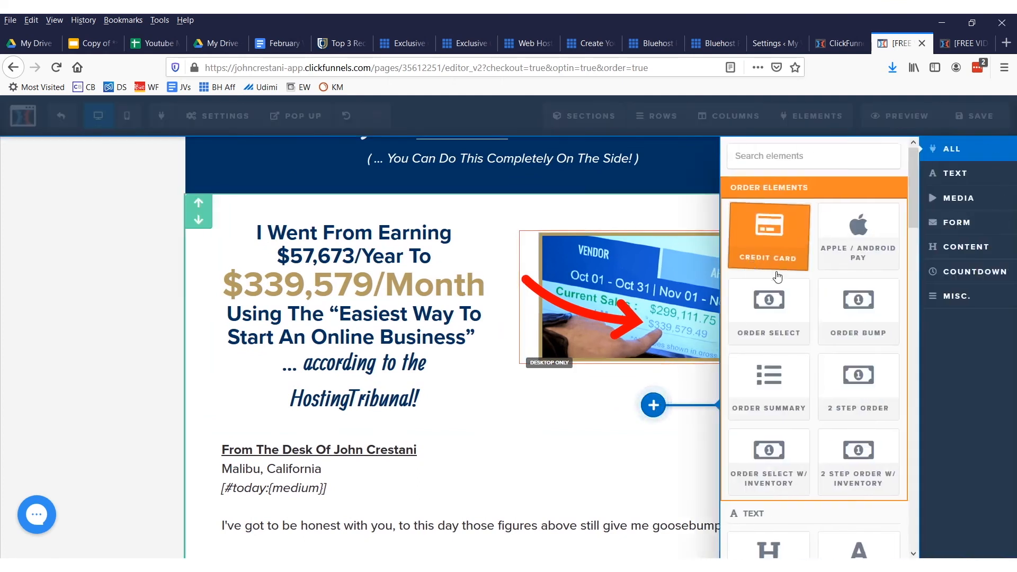
{"action": "scroll", "coordinate": [777, 276], "scroll_direction": "down", "scroll_amount": 8}
{"action": "left_click", "coordinate": [768, 419]}
Fill the new image element with the red STOP sign from the uploaded image library and close its settings
{"action": "left_click", "coordinate": [645, 437]}
{"action": "left_click", "coordinate": [895, 280]}
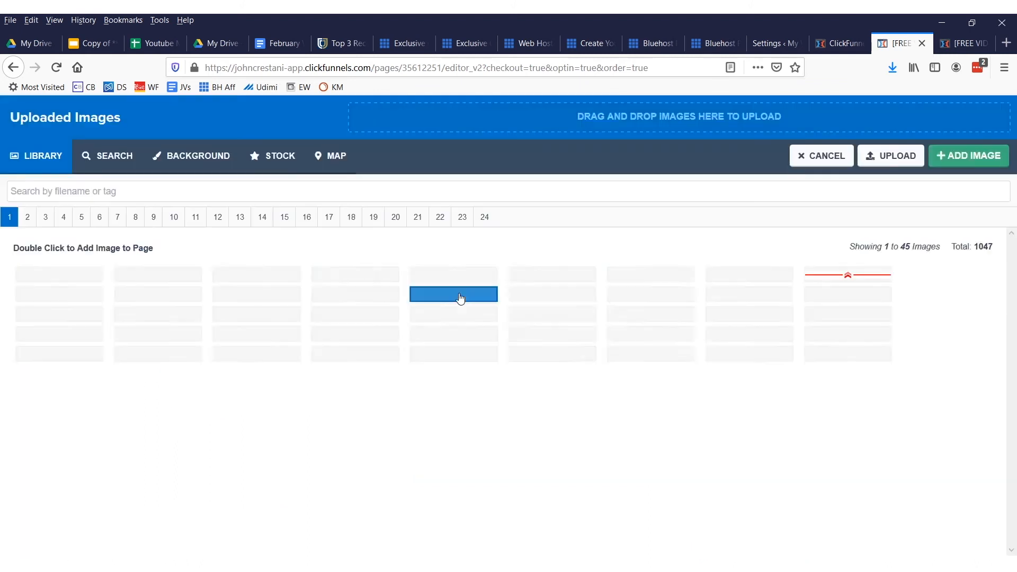
{"action": "left_click", "coordinate": [746, 434]}
{"action": "double_click", "coordinate": [746, 434]}
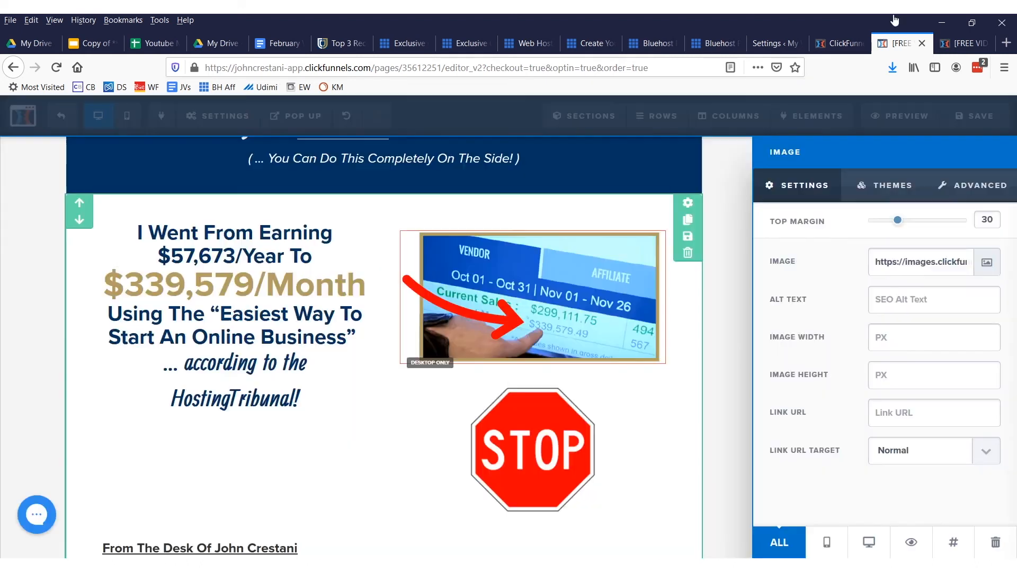
{"action": "left_click", "coordinate": [431, 415]}
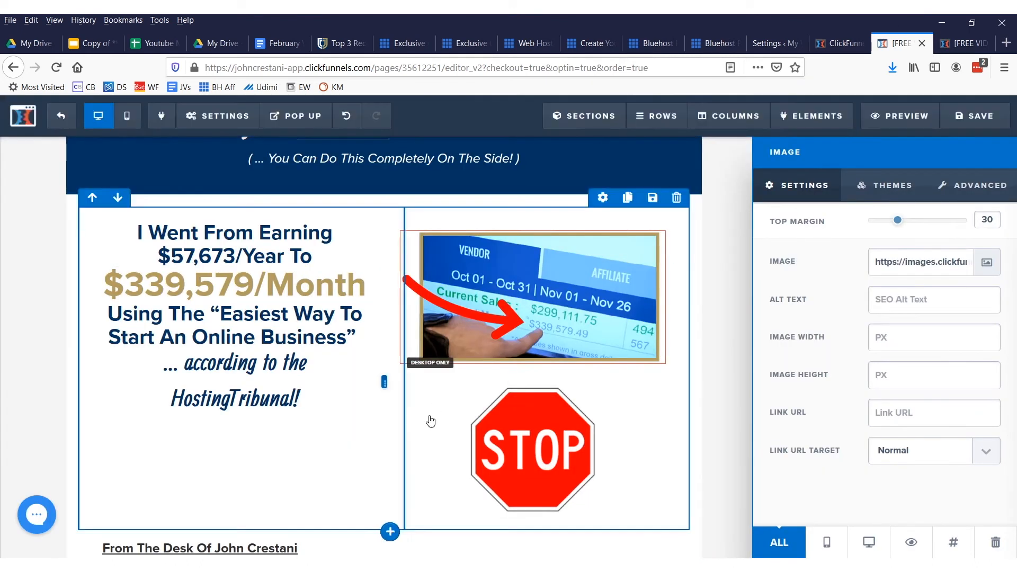
Move the STOP sign above "... according to the HostingTribunal!" and the suited portrait below the "To Sit In A Cubicle And Be UTTERLY Miserable" headline
{"action": "scroll", "coordinate": [432, 427], "scroll_direction": "down", "scroll_amount": 7}
{"action": "scroll", "coordinate": [434, 428], "scroll_direction": "up", "scroll_amount": 5}
{"action": "left_click_drag", "start_coordinate": [469, 321], "coordinate": [491, 339]}
{"action": "scroll", "coordinate": [492, 339], "scroll_direction": "down", "scroll_amount": 6}
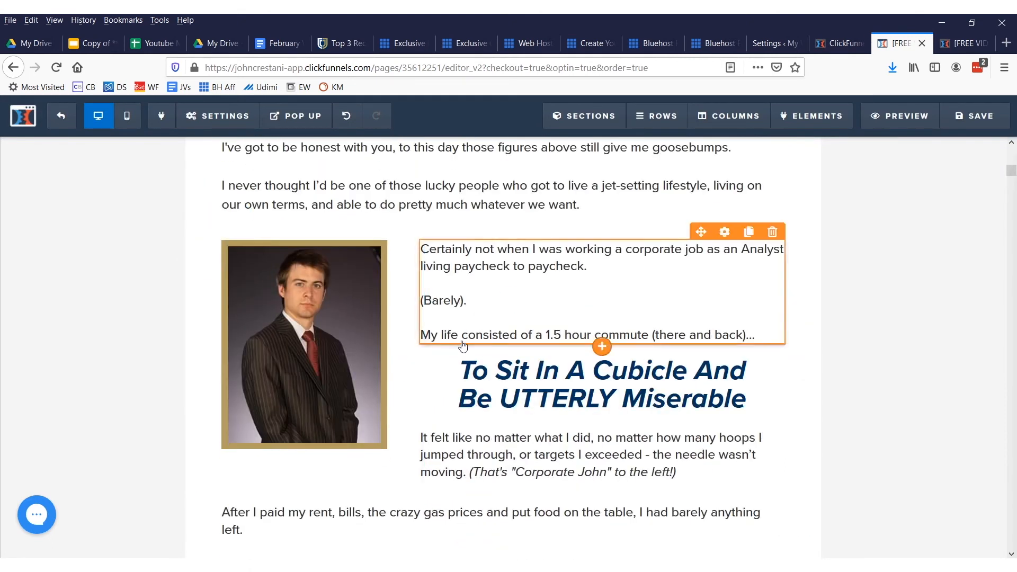
{"action": "left_click_drag", "start_coordinate": [304, 344], "coordinate": [651, 302]}
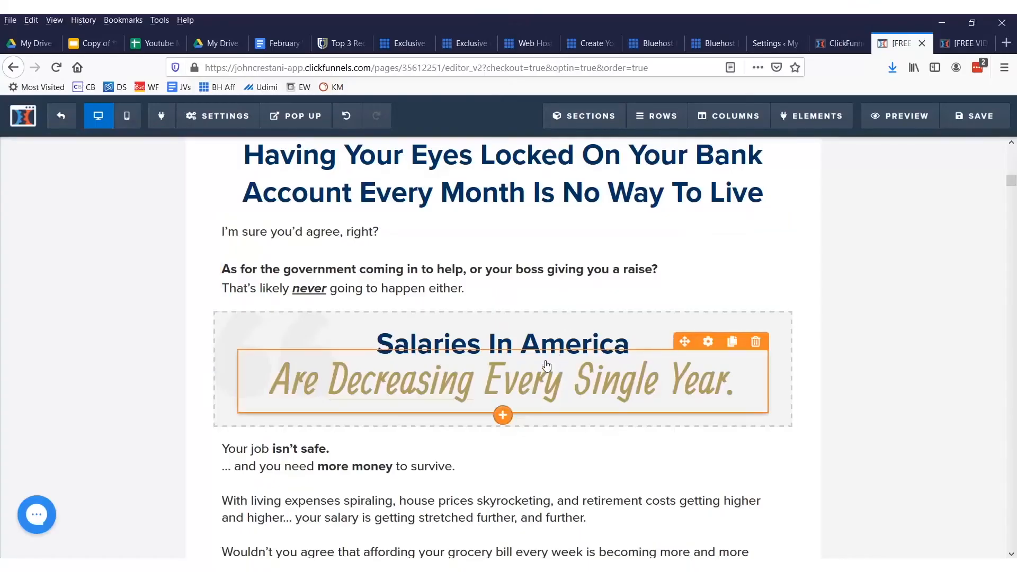
Adjust the column split in the suited portrait's row and narrow the "$339,579/Month" text column beside the vendor sales screenshot
{"action": "scroll", "coordinate": [568, 322], "scroll_direction": "down", "scroll_amount": 3}
{"action": "scroll", "coordinate": [604, 277], "scroll_direction": "up", "scroll_amount": 12}
{"action": "scroll", "coordinate": [443, 288], "scroll_direction": "up", "scroll_amount": 3}
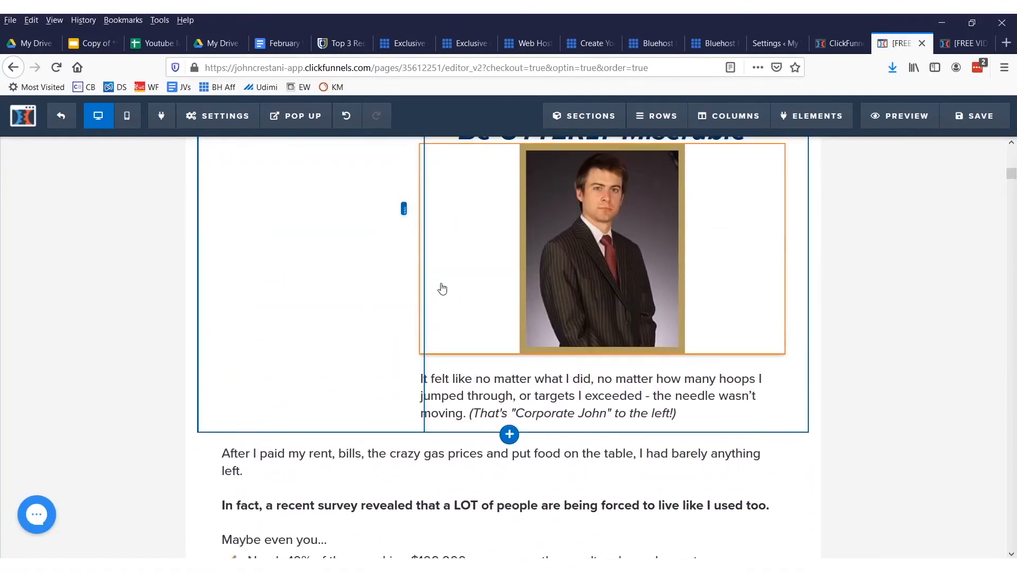
{"action": "scroll", "coordinate": [400, 332], "scroll_direction": "up", "scroll_amount": 3}
{"action": "left_click_drag", "start_coordinate": [422, 346], "coordinate": [574, 345]}
{"action": "scroll", "coordinate": [608, 320], "scroll_direction": "up", "scroll_amount": 8}
{"action": "scroll", "coordinate": [609, 320], "scroll_direction": "down", "scroll_amount": 7}
{"action": "scroll", "coordinate": [604, 318], "scroll_direction": "up", "scroll_amount": 8}
{"action": "left_click_drag", "start_coordinate": [488, 287], "coordinate": [457, 284]}
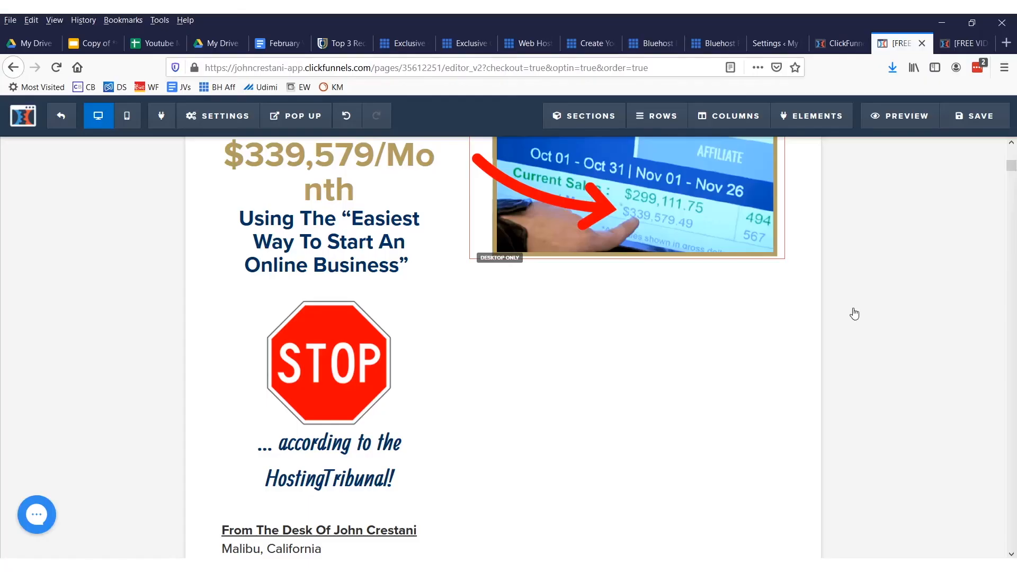
Look through the sales page down to the "PLUS, The Next 17 People" section and close the page editor
{"action": "scroll", "coordinate": [964, 214], "scroll_direction": "down", "scroll_amount": 10}
{"action": "left_click_drag", "start_coordinate": [1011, 180], "coordinate": [1011, 345]}
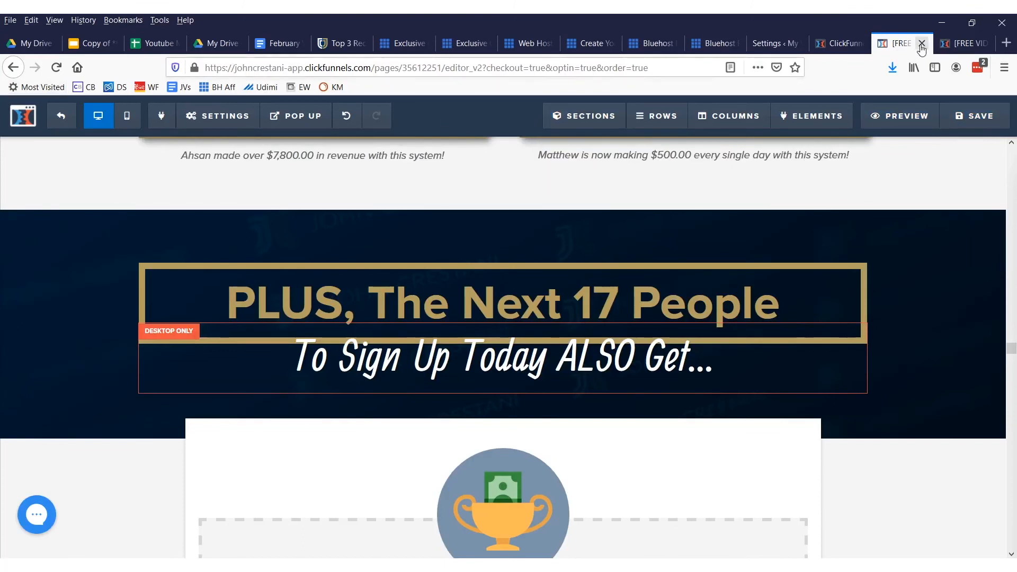
{"action": "left_click", "coordinate": [922, 44]}
{"action": "left_click", "coordinate": [589, 294]}
View the ClickFunnels plugin settings in WordPress, switch back to ClickFunnels and open its dashboard
{"action": "left_click", "coordinate": [834, 43]}
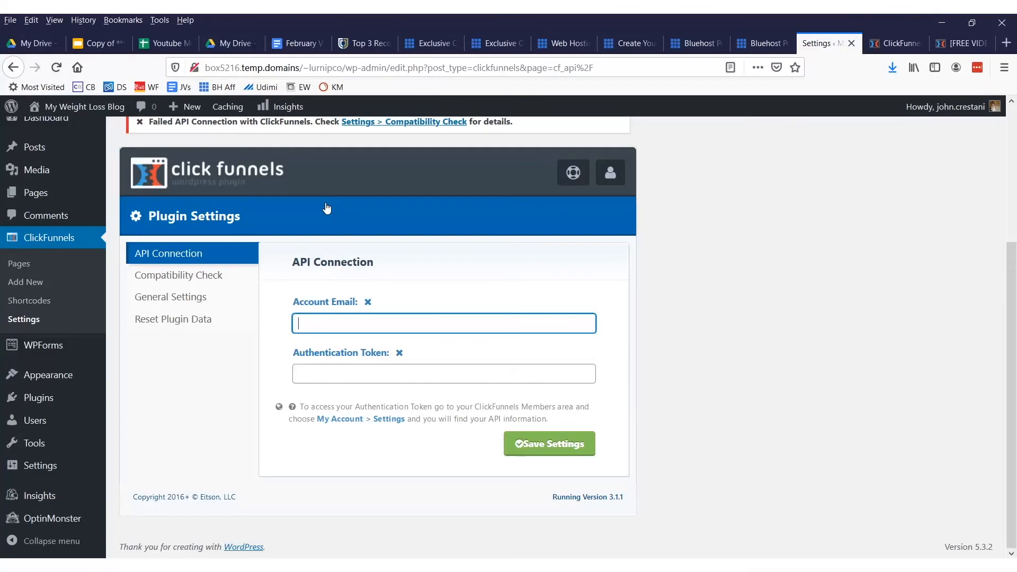
{"action": "left_click", "coordinate": [895, 43]}
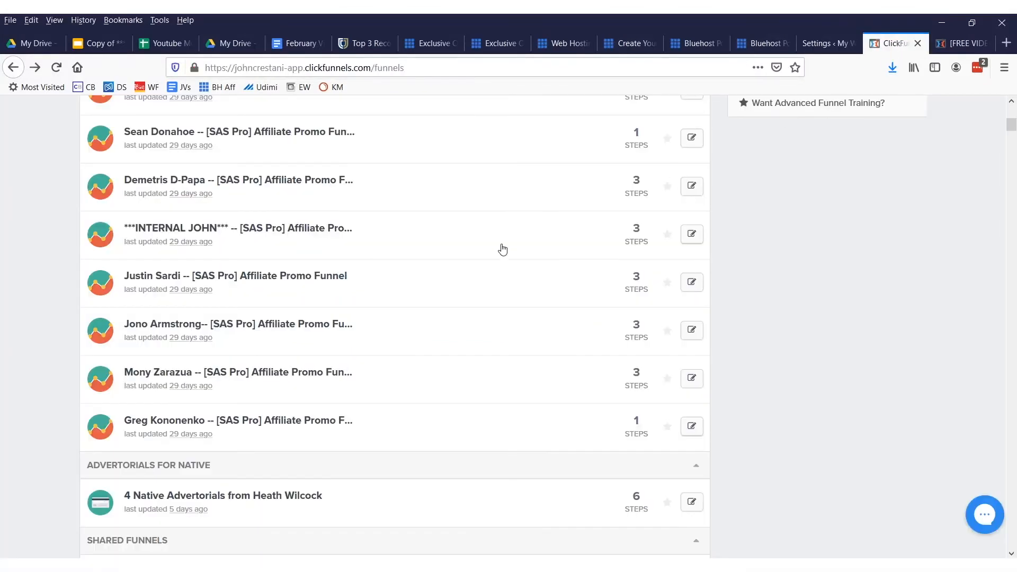
{"action": "scroll", "coordinate": [512, 244], "scroll_direction": "up", "scroll_amount": 10}
{"action": "mouse_move", "coordinate": [529, 126]}
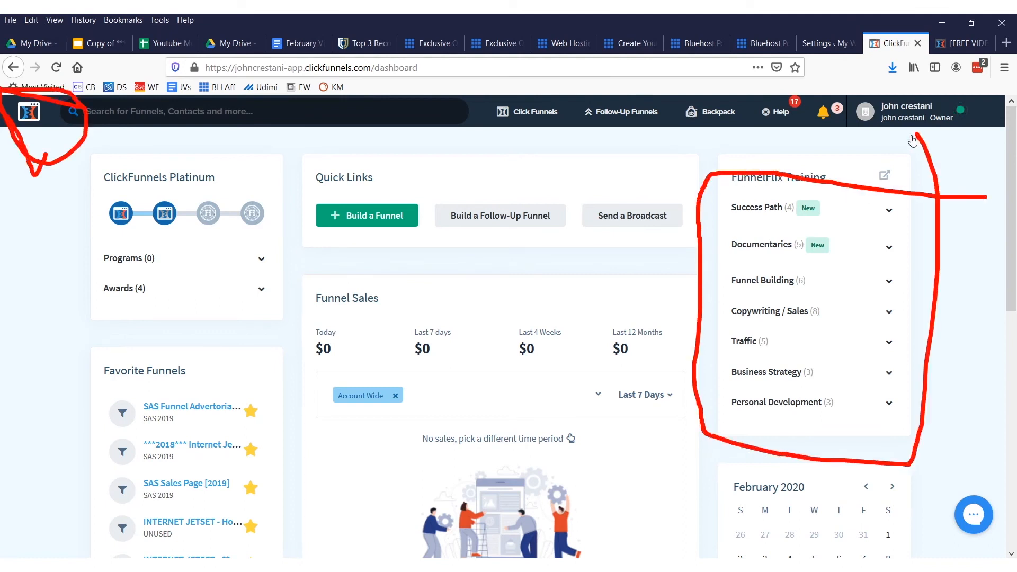
Expand the Success Path and Documentaries course lists under FunnelFlix Training on the dashboard
{"action": "key", "text": "Escape"}
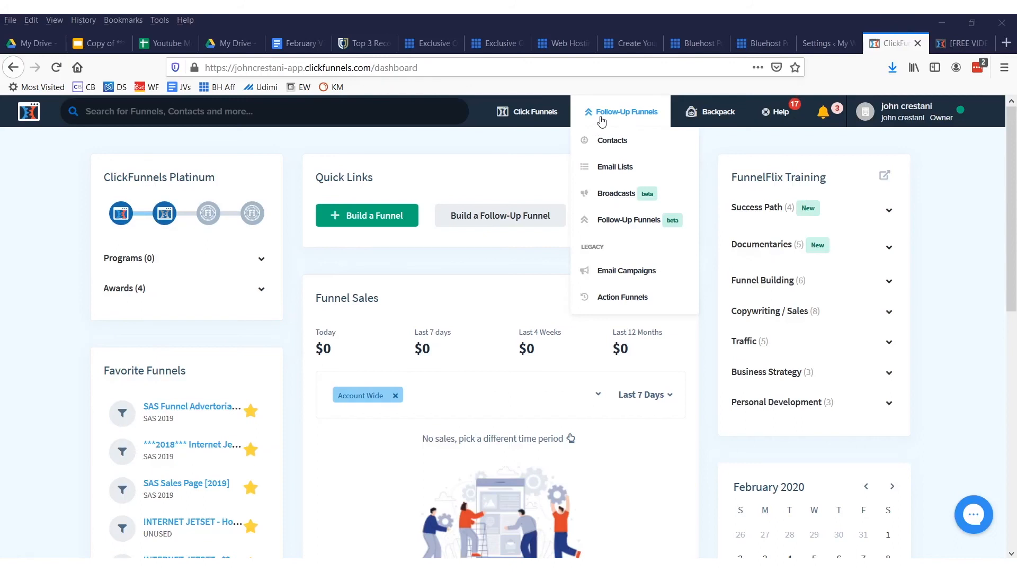
{"action": "left_click", "coordinate": [888, 213]}
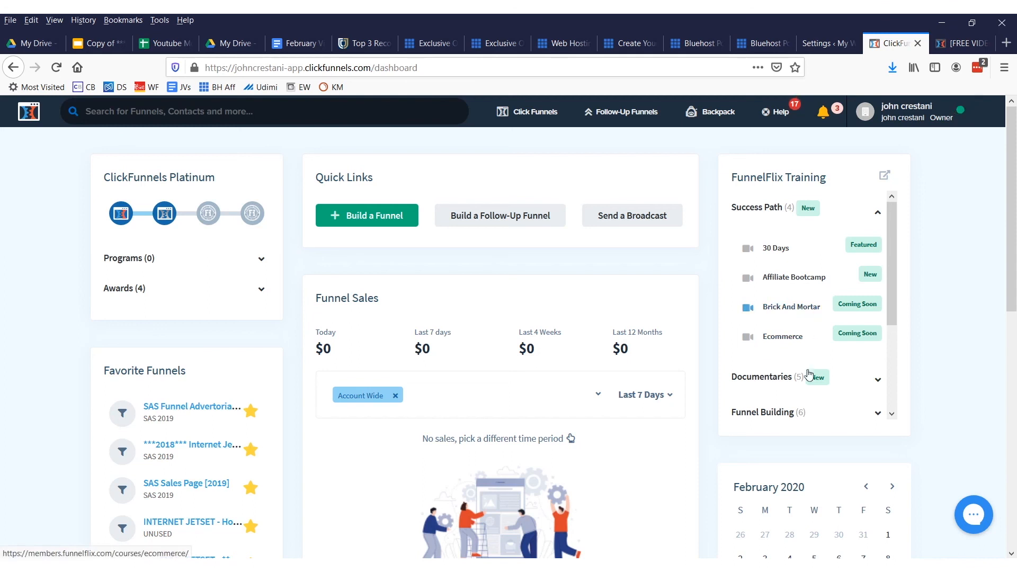
{"action": "left_click", "coordinate": [878, 383]}
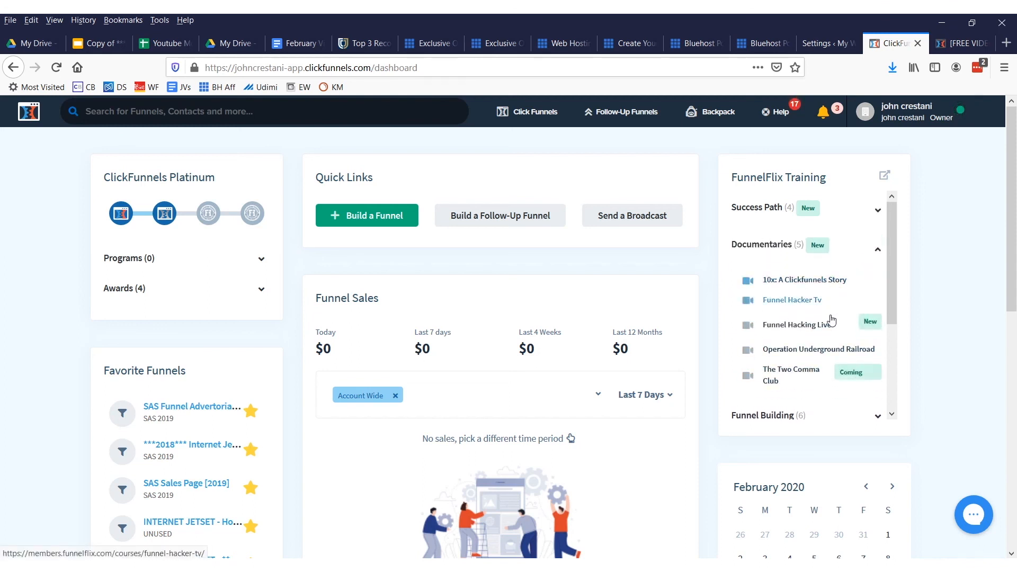